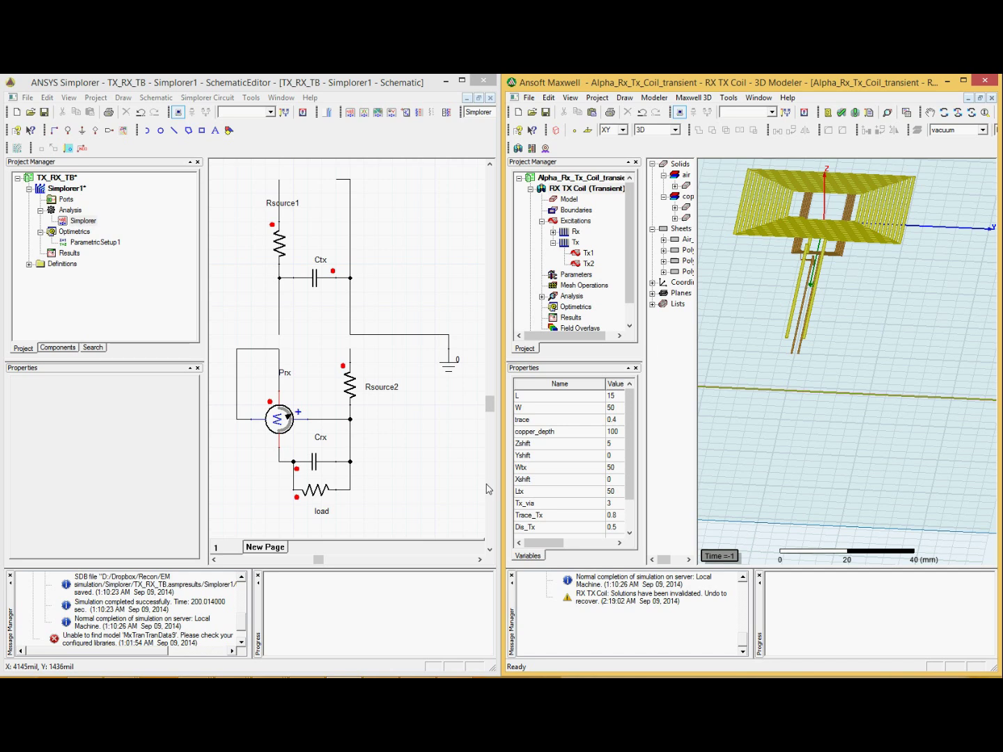
- Switch between the Simplorer and Maxwell windows, leaving Simplorer active
left_click(69, 85)
left_click(597, 93)
left_click(292, 169)
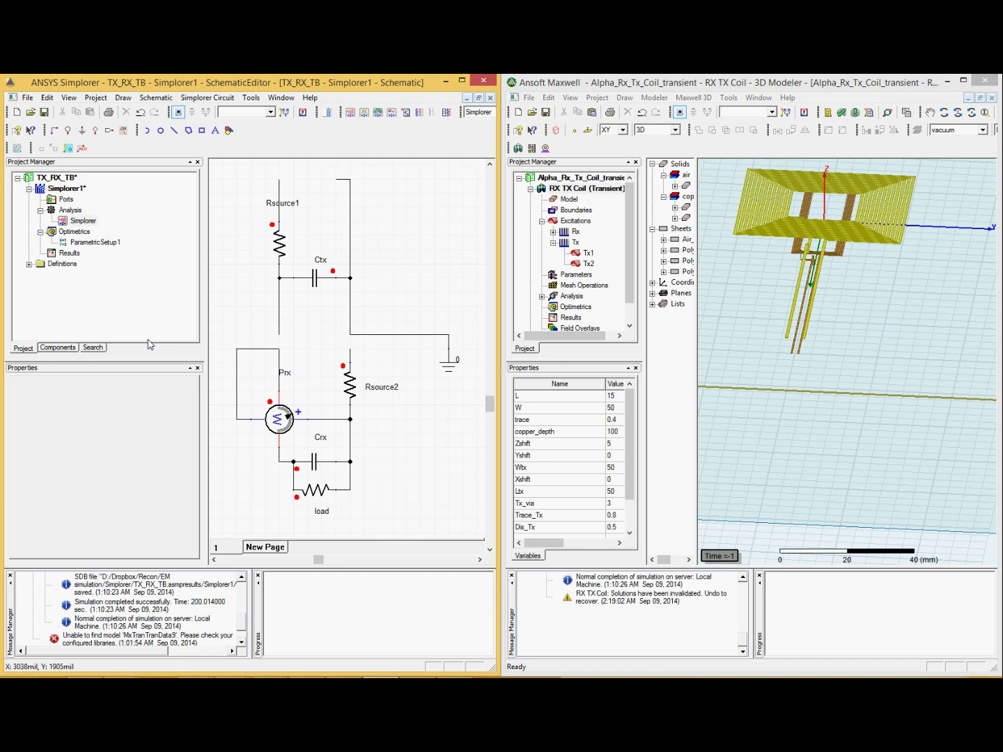
- Show the Components library in Project Manager and collapse the Project Components group
left_click(69, 350)
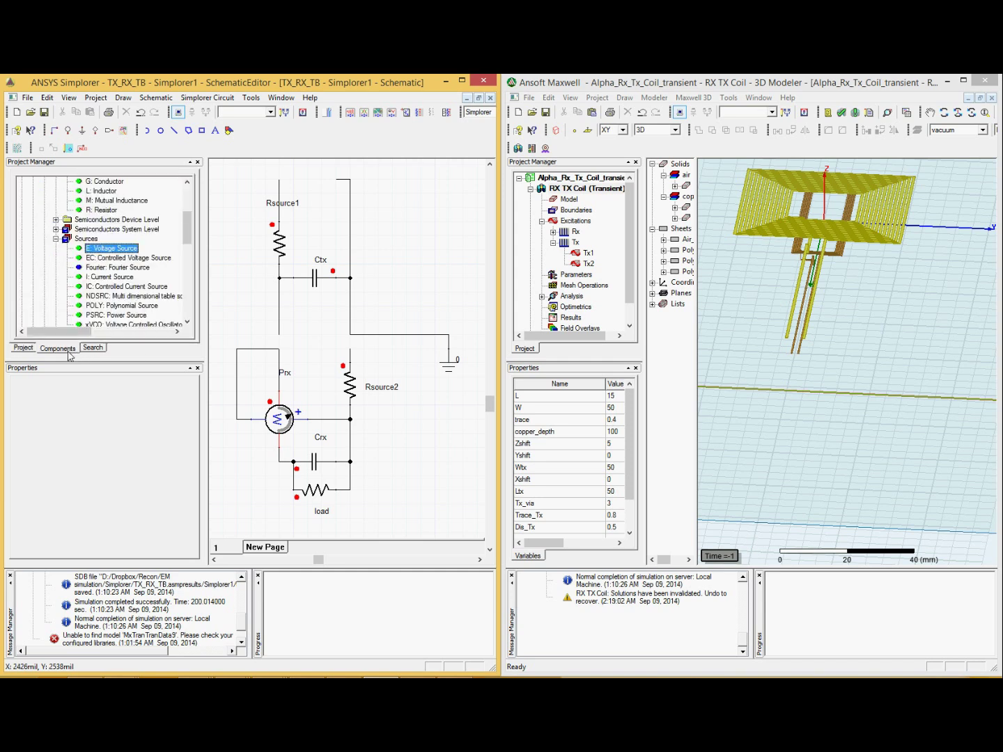
left_click_drag(186, 240, 184, 317)
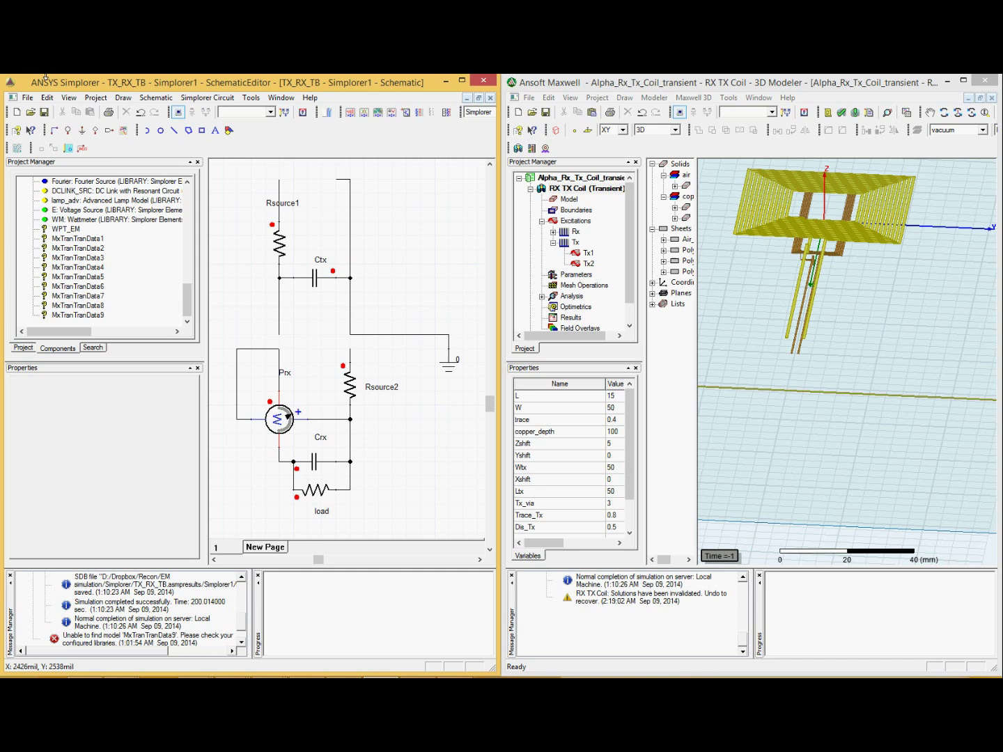
mouse_move(72, 327)
left_click_drag(187, 298, 188, 273)
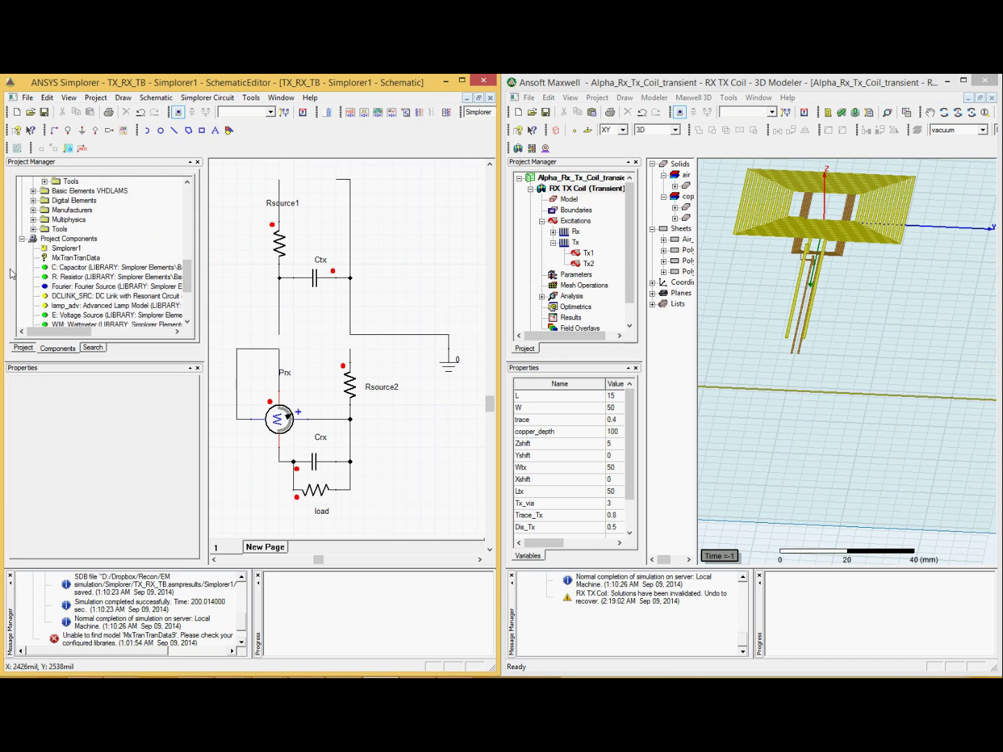
left_click(66, 239)
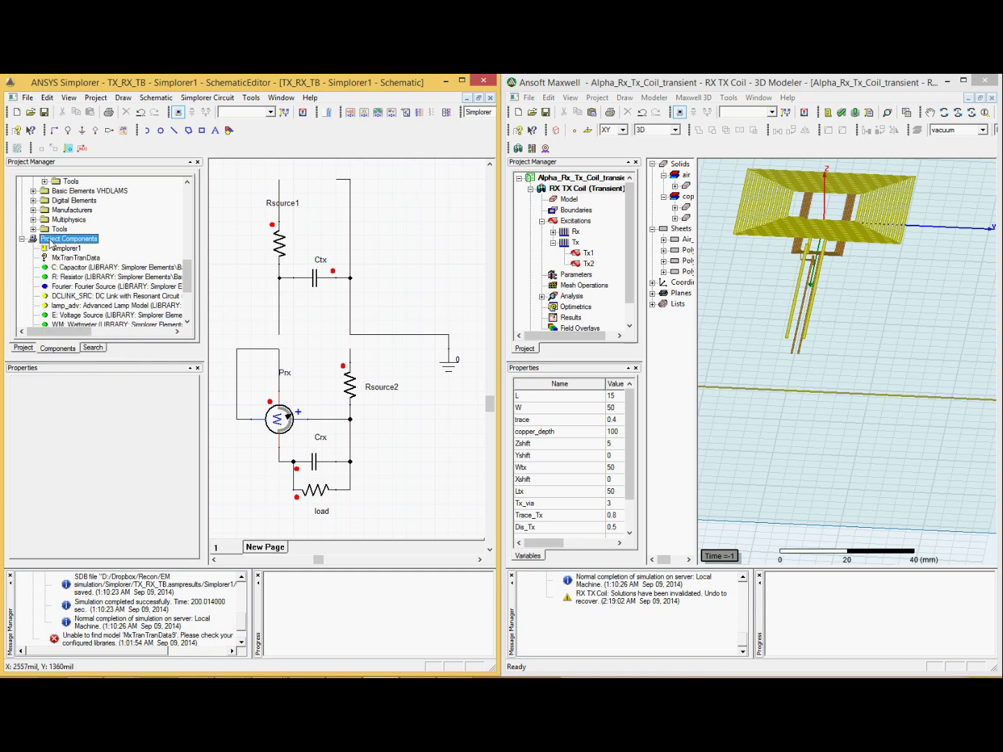
left_click(21, 238)
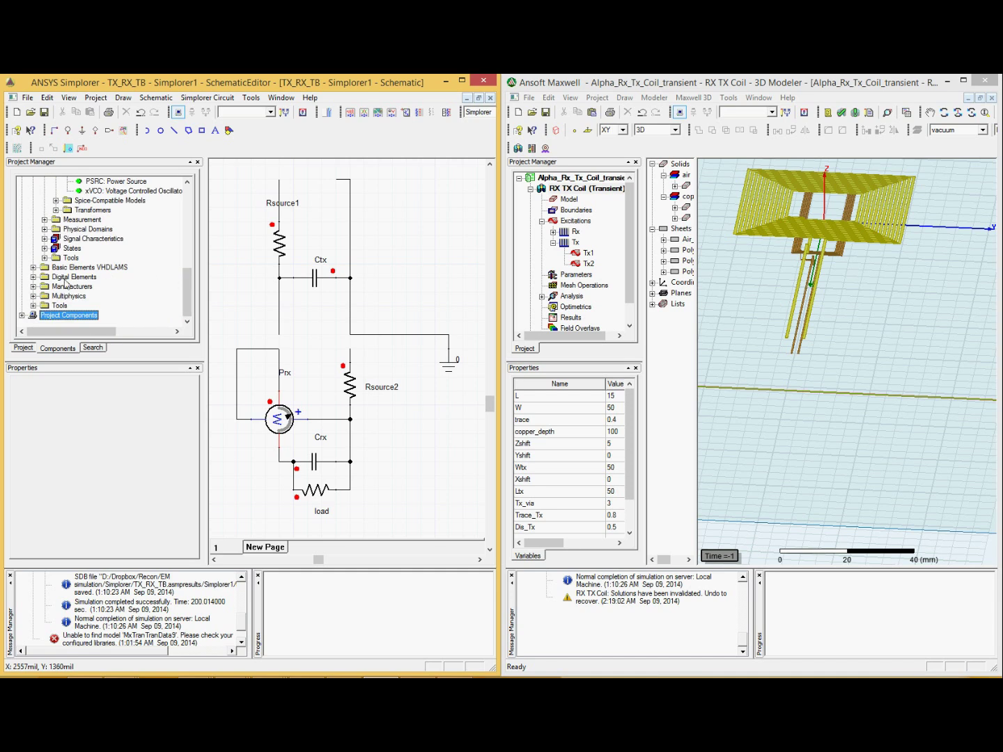
- Browse Simplorer Elements > Basic Elements > Circuit > Sources and select E: Voltage Source
left_click(189, 215)
scroll(81, 209, "up", 4)
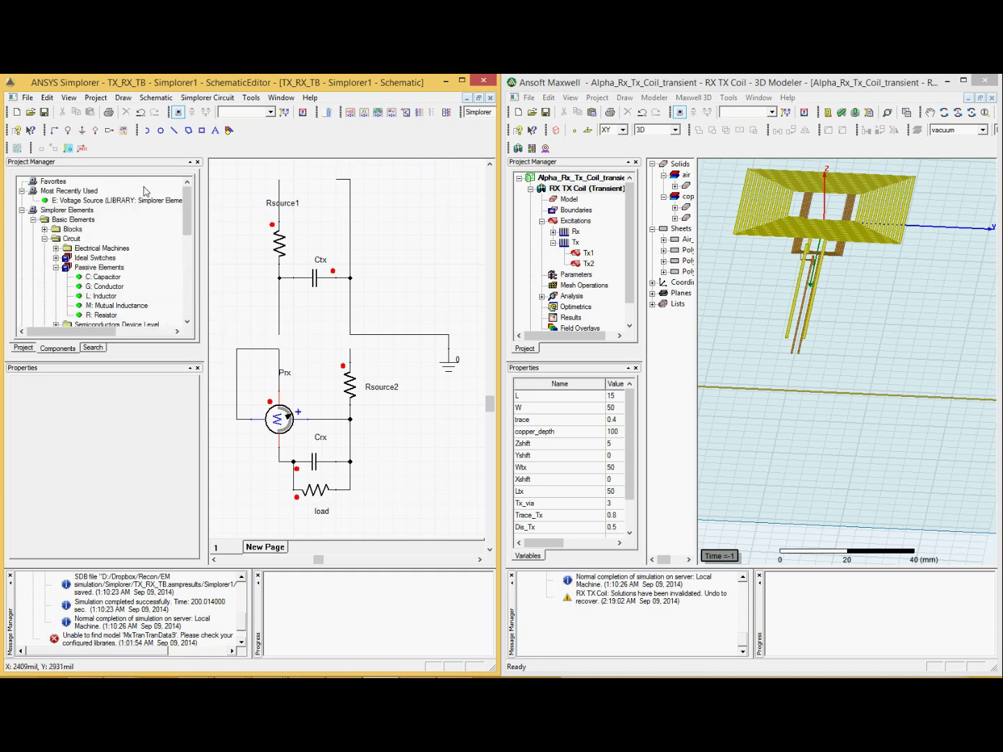
left_click(61, 210)
left_click(62, 222)
left_click(33, 220)
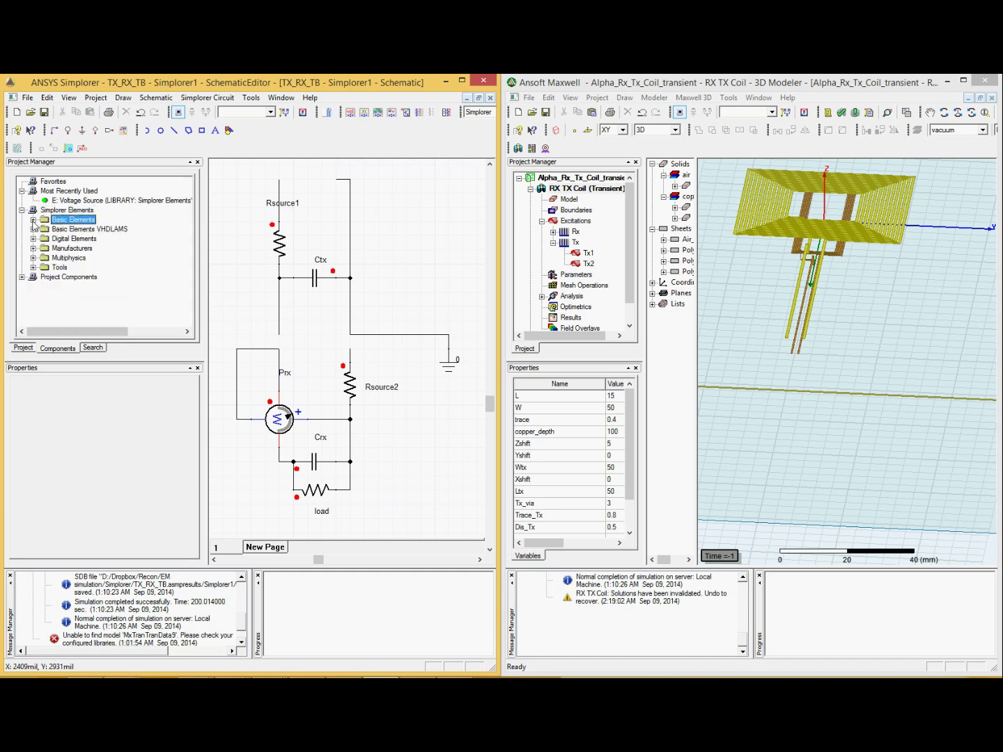
left_click(33, 220)
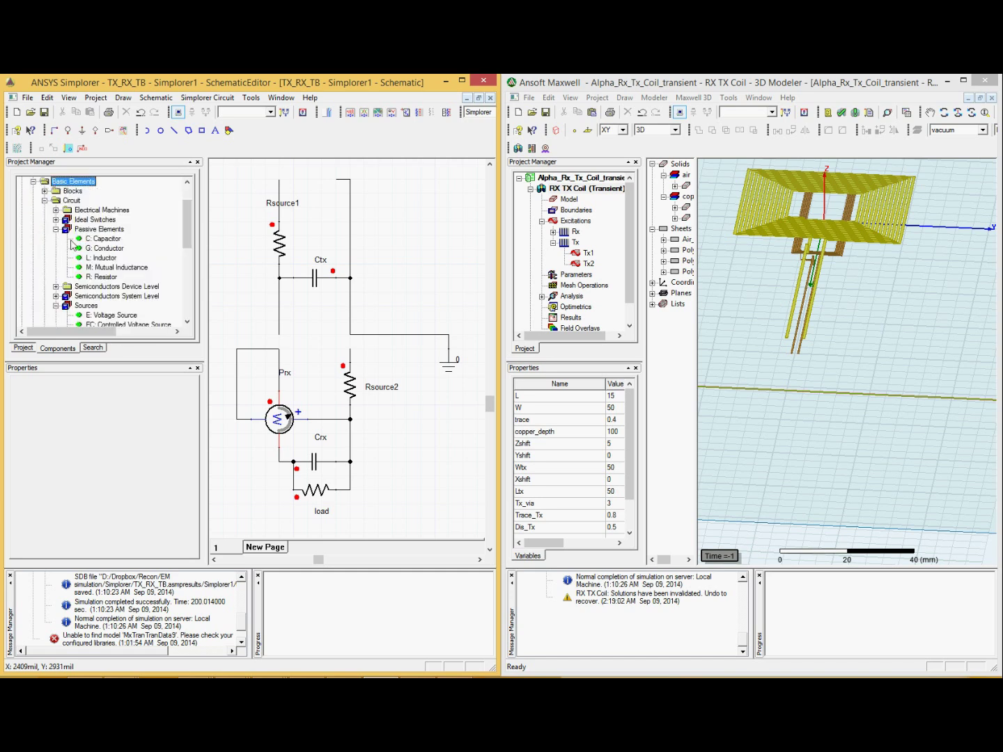
left_click(45, 201)
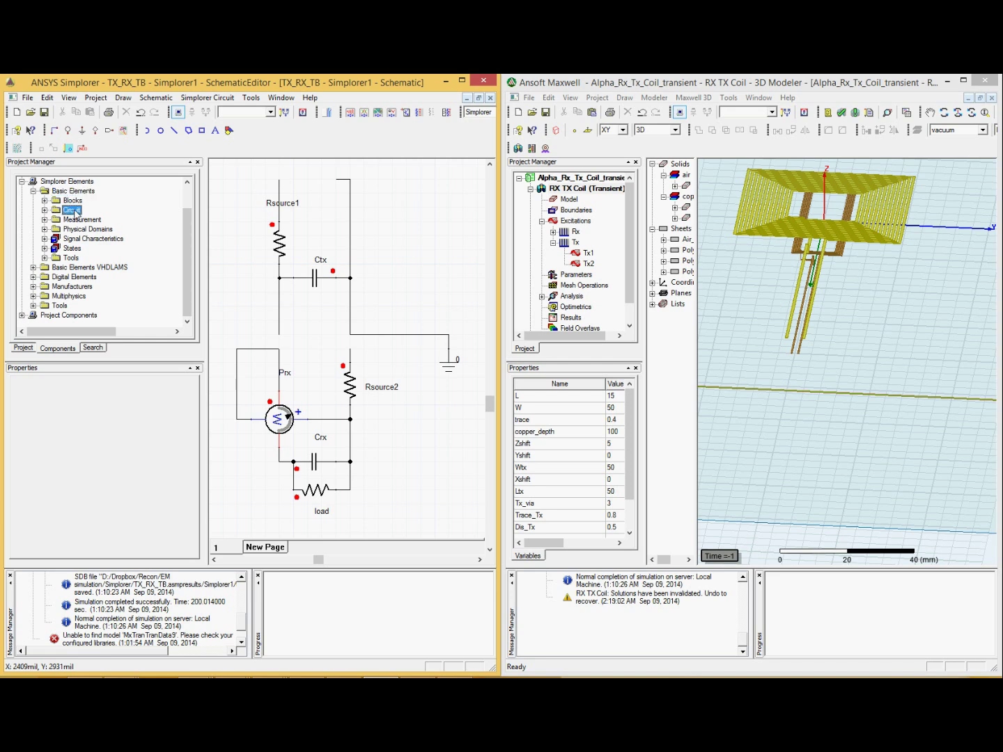
left_click(46, 210)
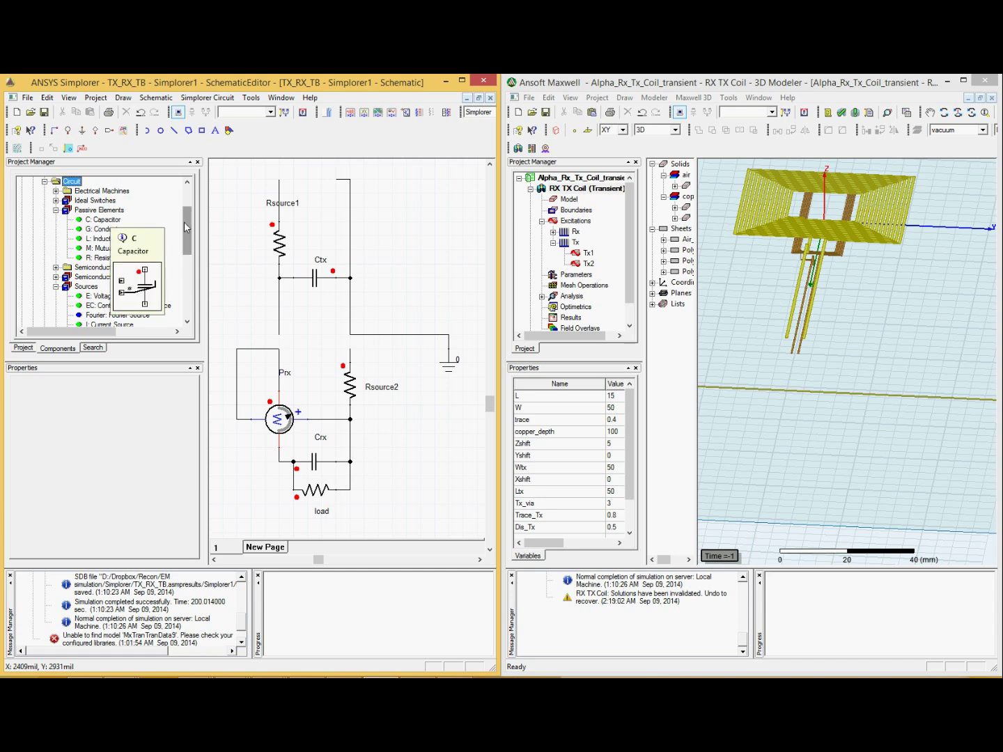
left_click_drag(184, 221, 188, 253)
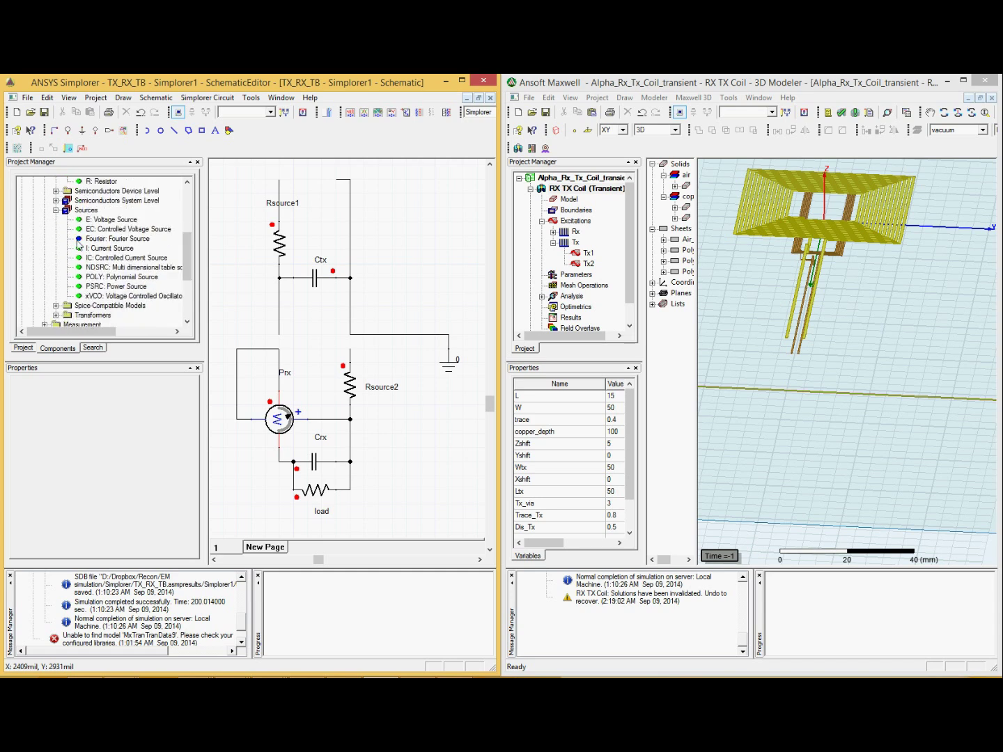
left_click(109, 221)
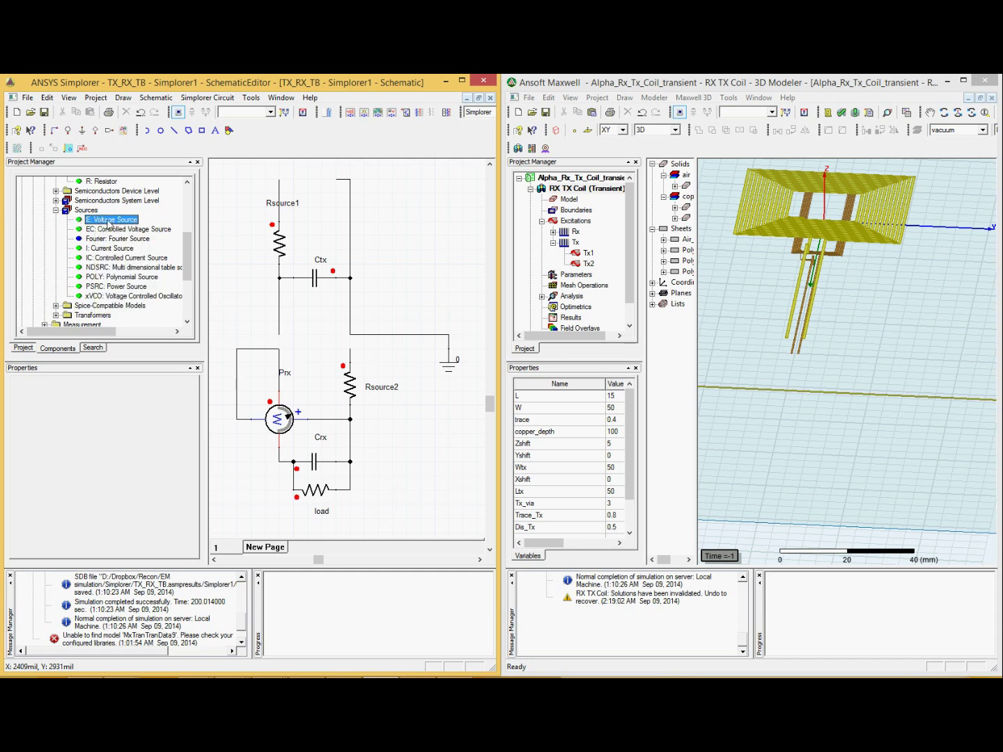
- Place voltage source E1, maximize Simplorer, rotate E1 horizontal and move it onto the wire above Rsource1
left_click_drag(109, 224, 290, 199)
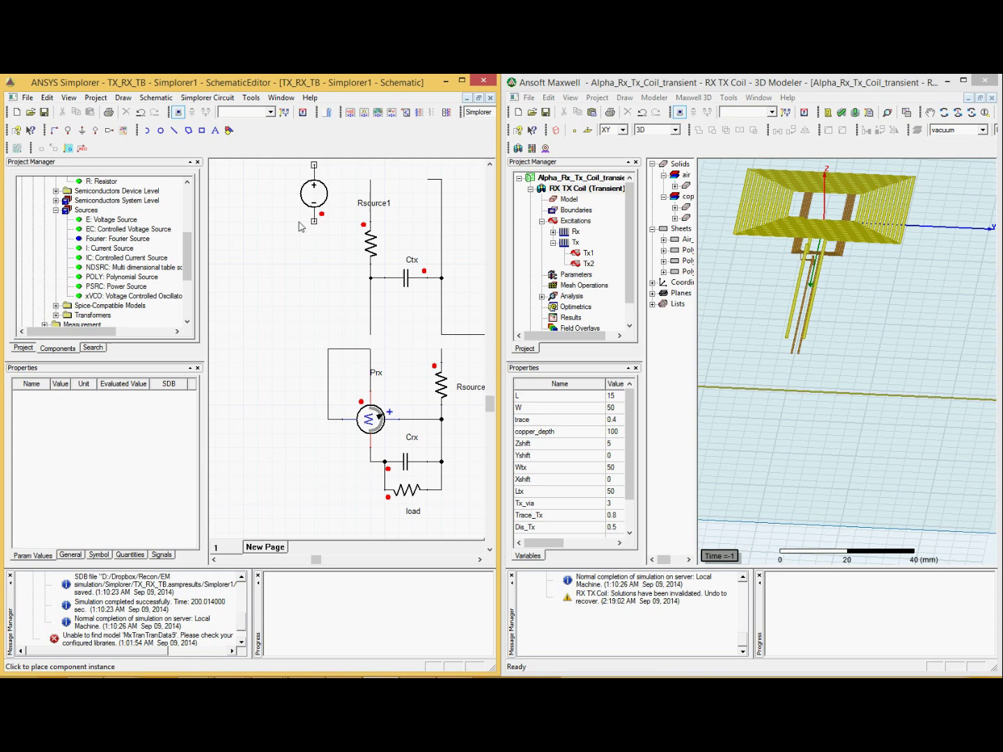
left_click(317, 204)
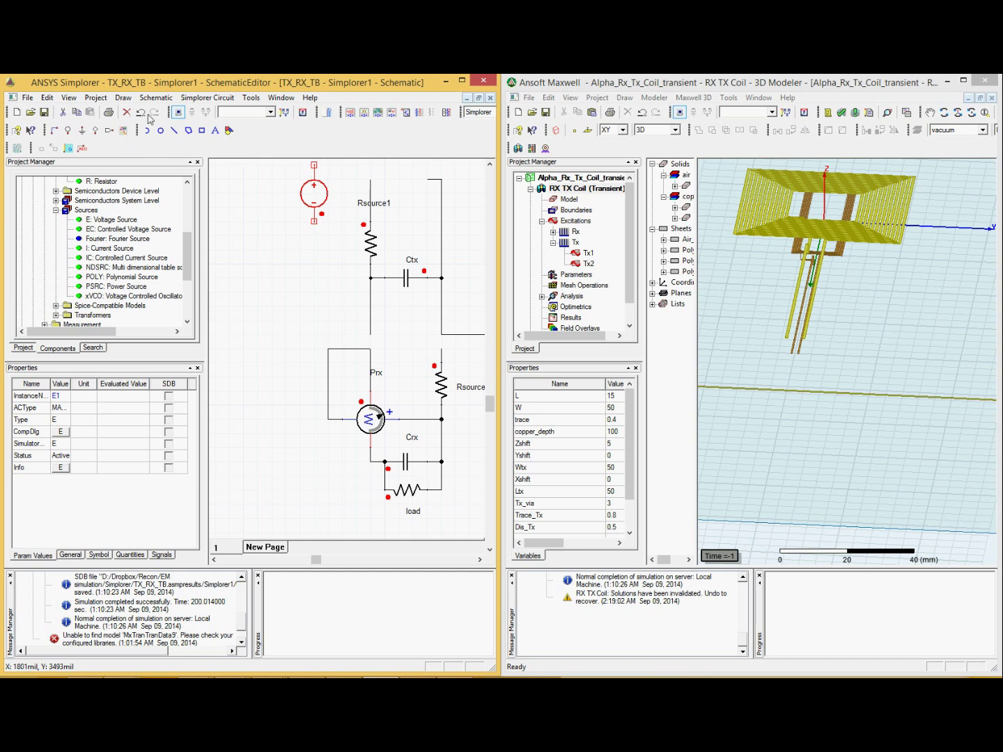
left_click(462, 81)
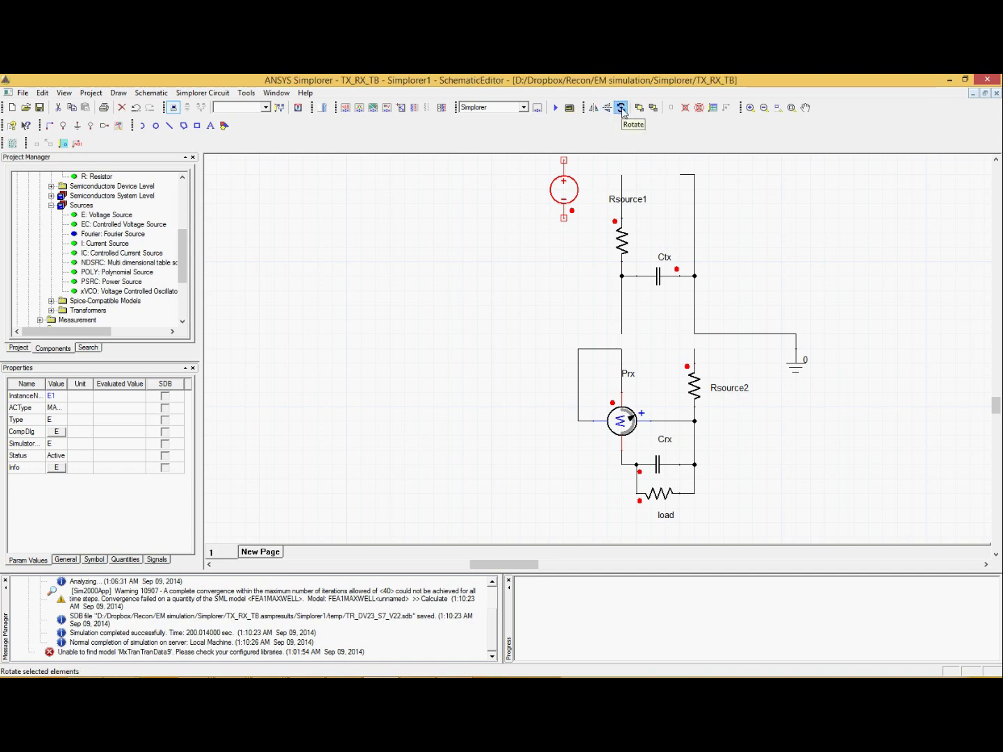
left_click(621, 109)
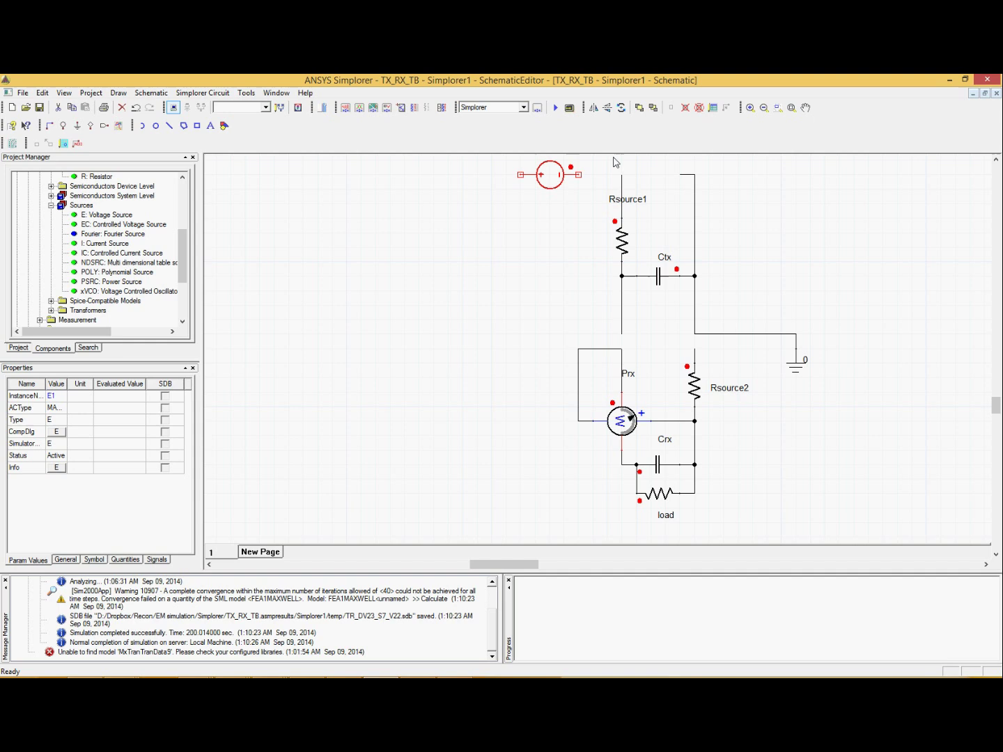
left_click_drag(559, 180, 661, 177)
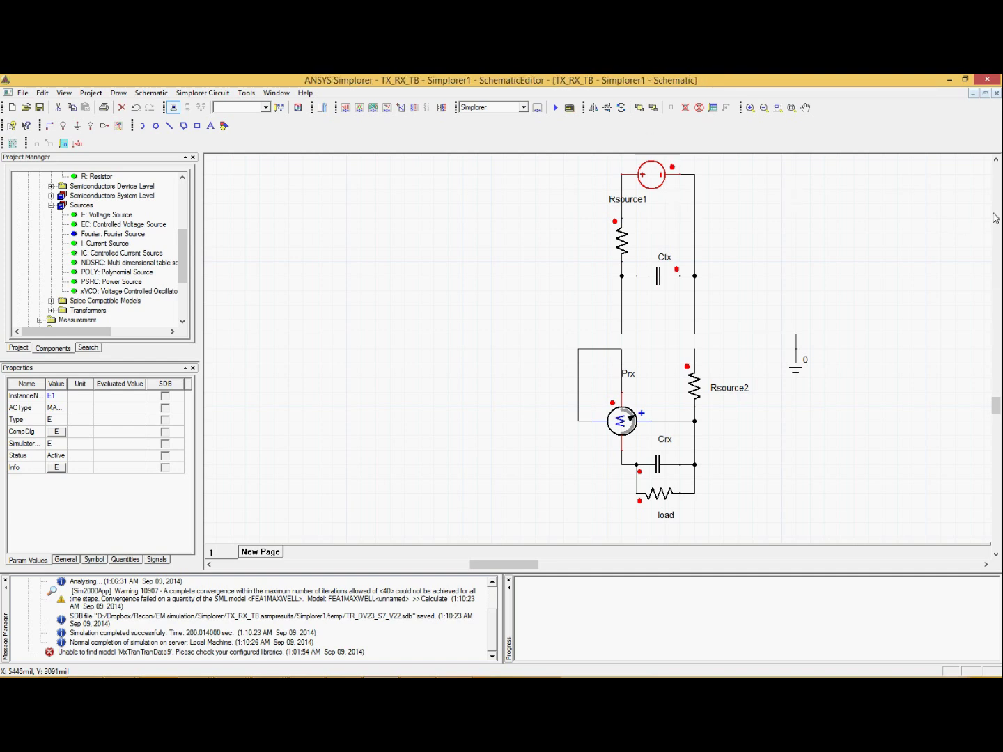
scroll(616, 176, "up", 3)
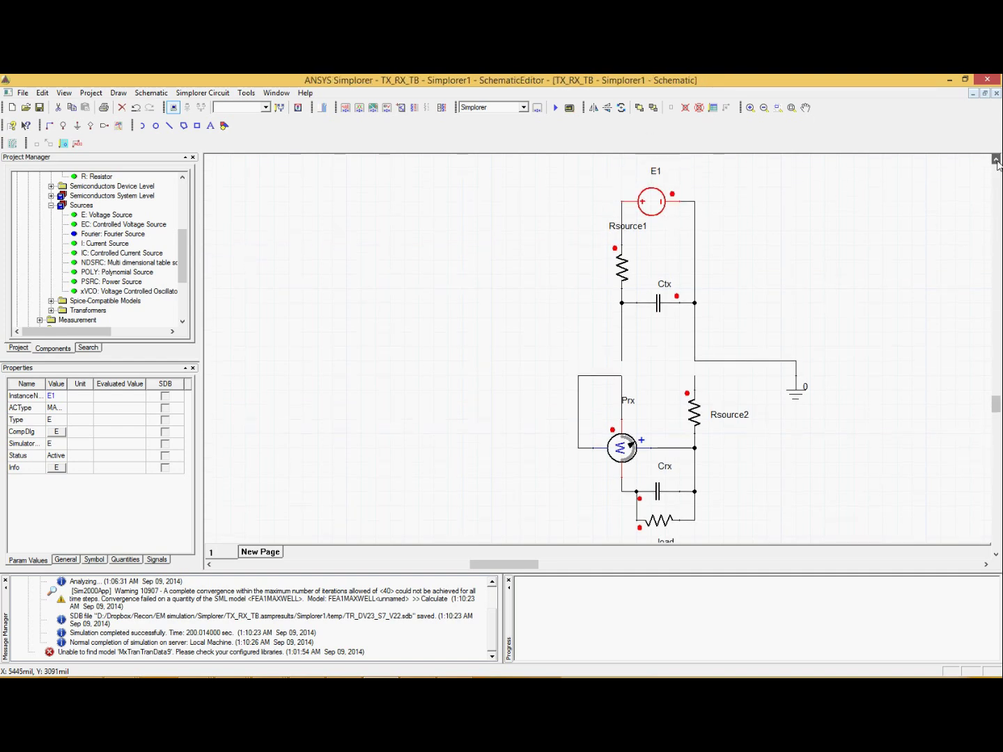
- Rename E1 to Input as a Time Controlled Sine, 15 V amplitude, frequency fin, current output off
double_click(651, 213)
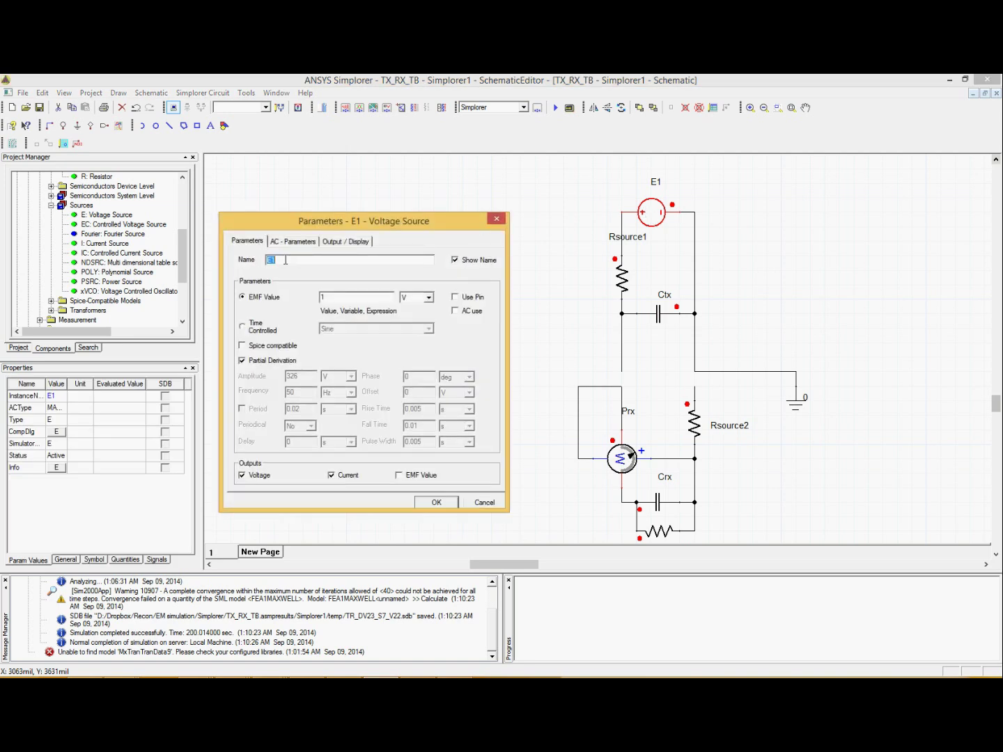
key("BackSpace")
left_click(243, 330)
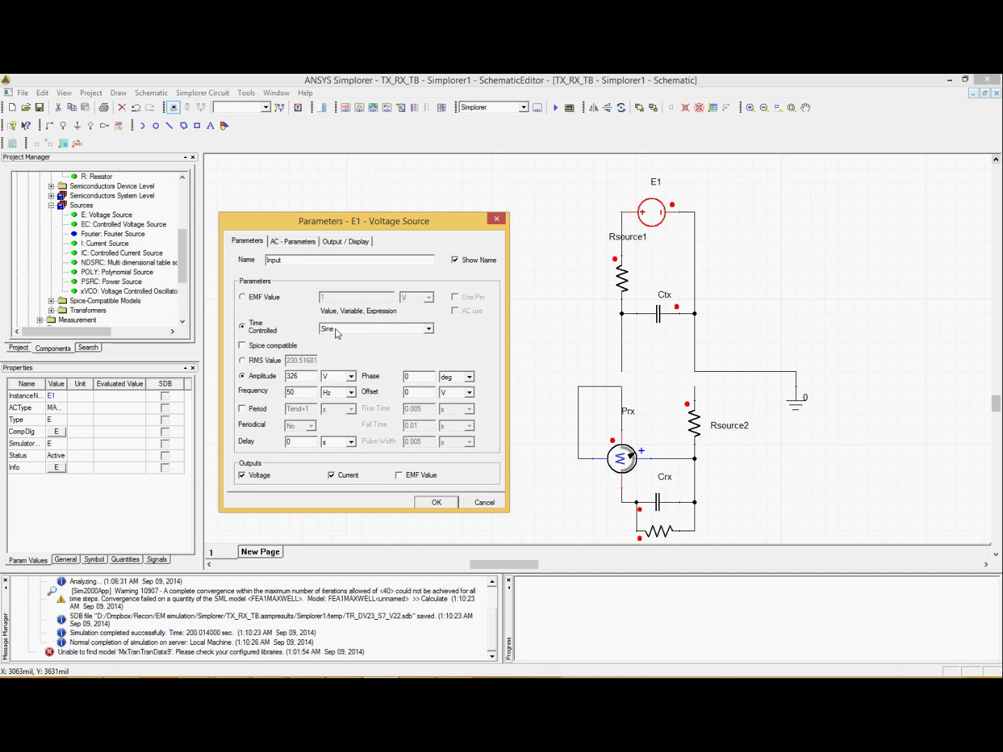
left_click(342, 479)
double_click(282, 377)
type("15")
double_click(304, 394)
type("1")
left_click(288, 243)
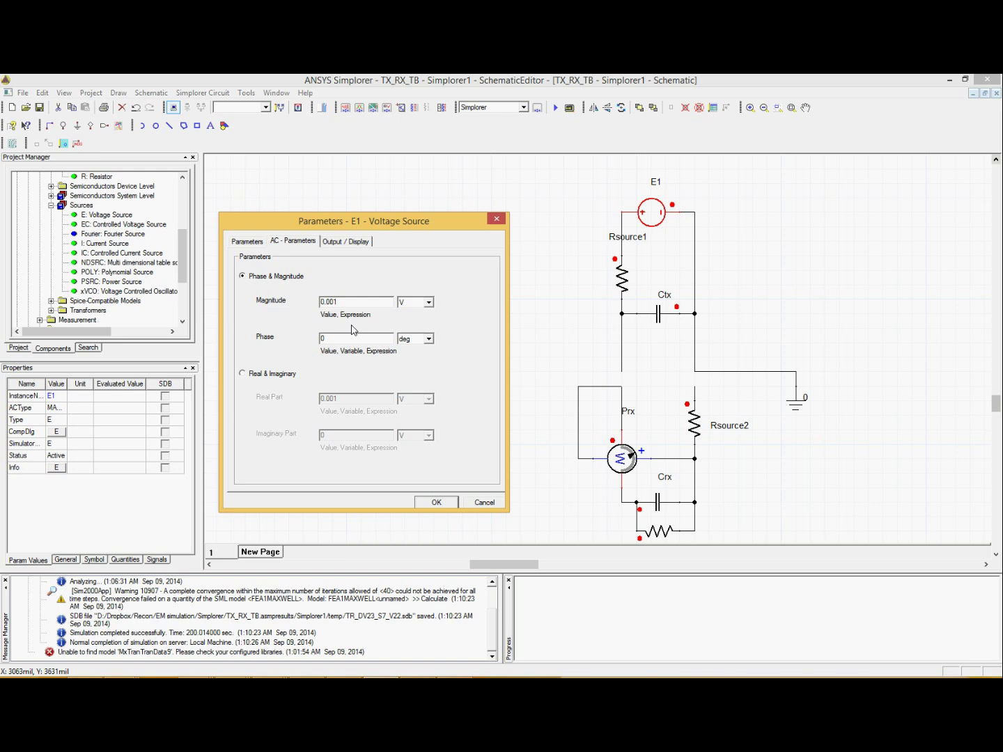
left_click_drag(407, 224, 532, 179)
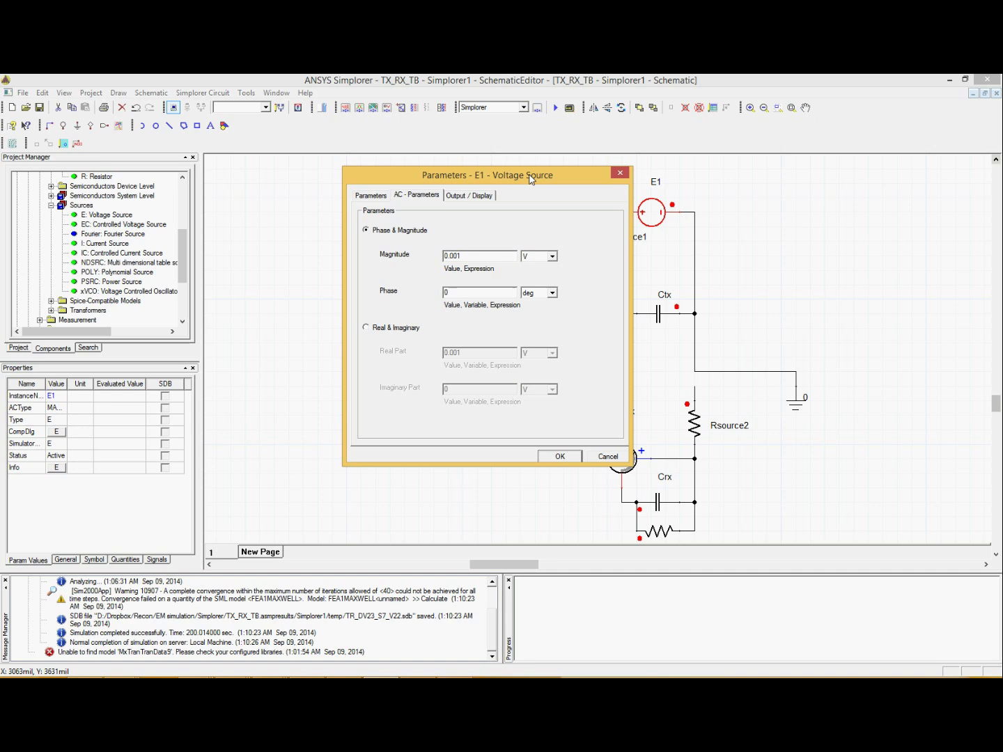
left_click(380, 196)
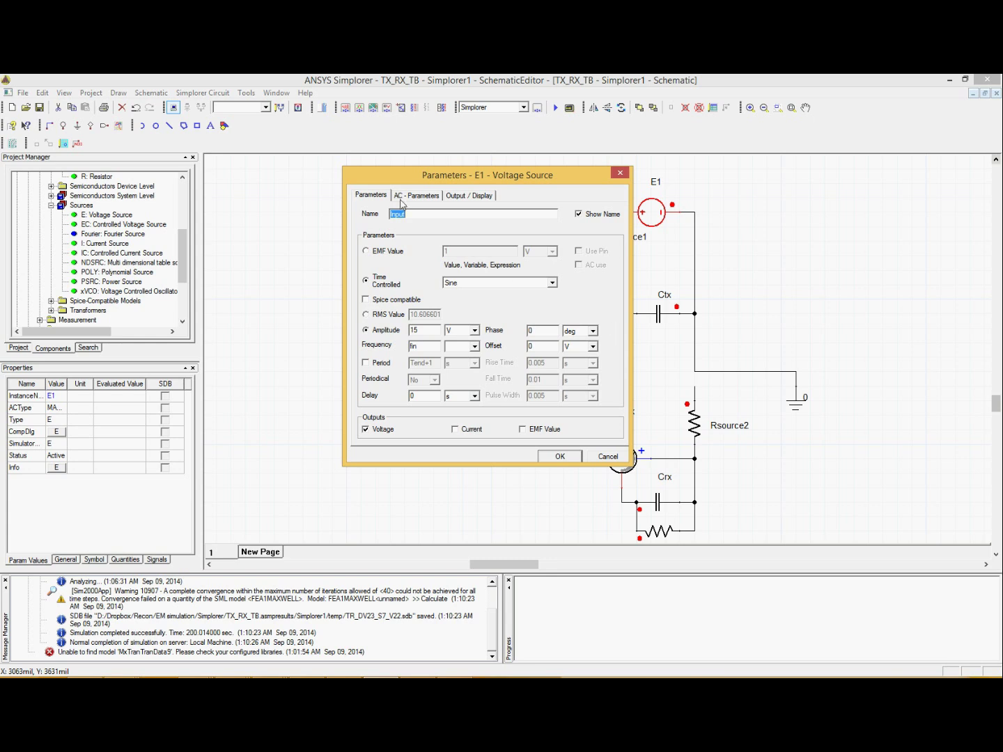
- Confirm the Input source settings and snap Simplorer to the left half of the screen
left_click(572, 460)
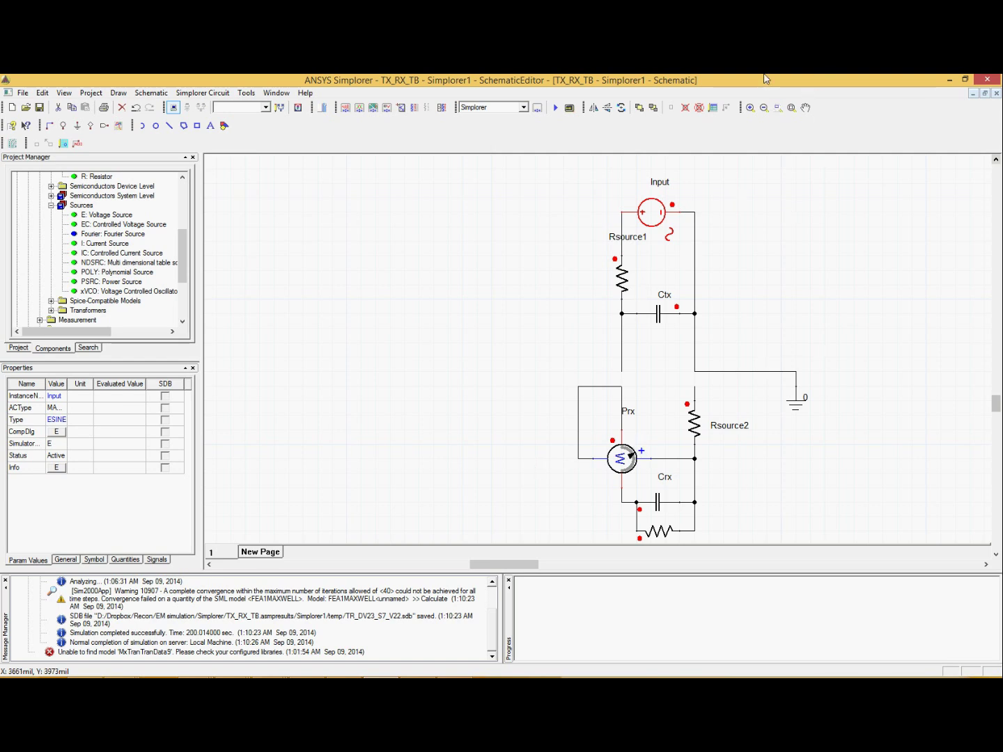
left_click_drag(766, 81, 1, 87)
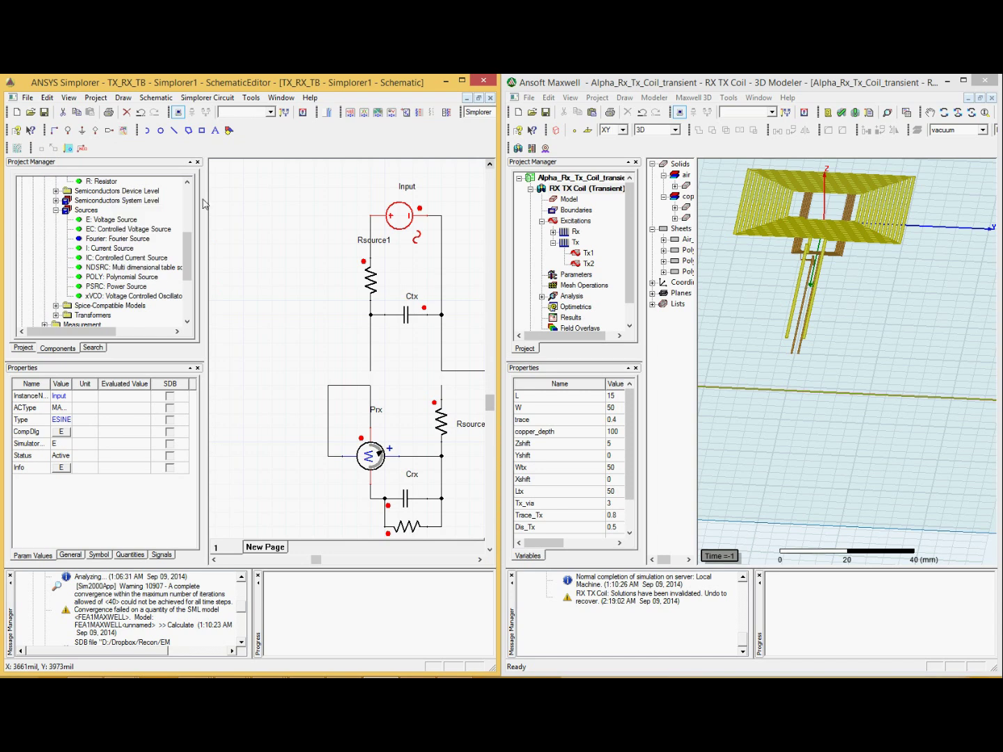
left_click(268, 199)
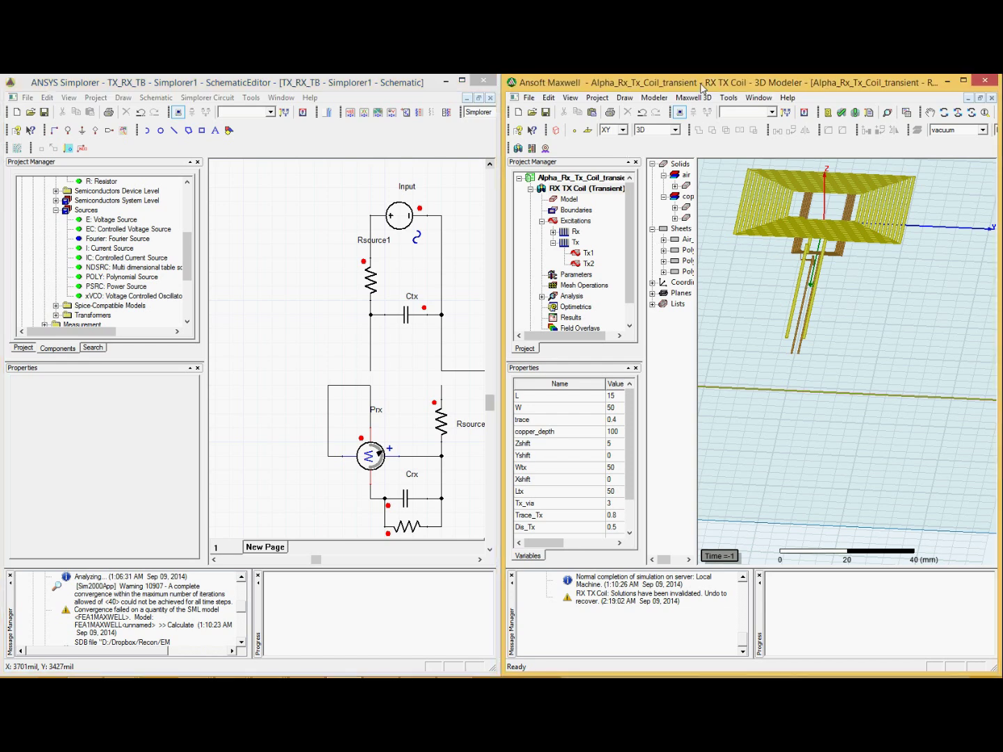
- Pull Maxwell out of its right-half snap so it restores as a large window over Simplorer
left_click_drag(703, 89, 417, 76)
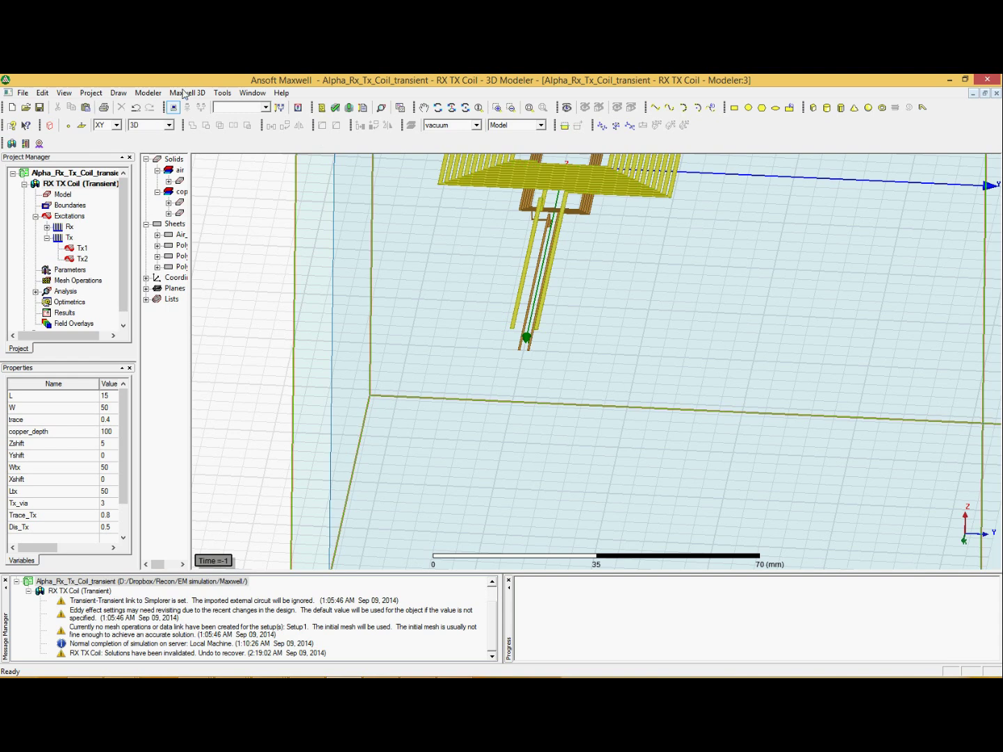
left_click(185, 94)
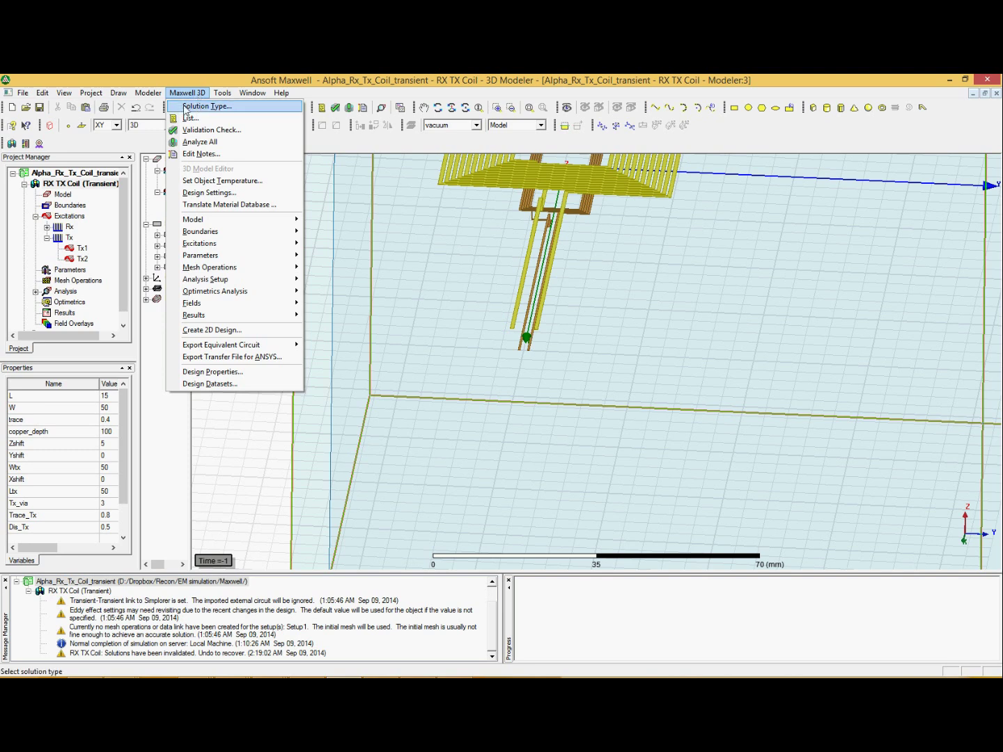
left_click(186, 108)
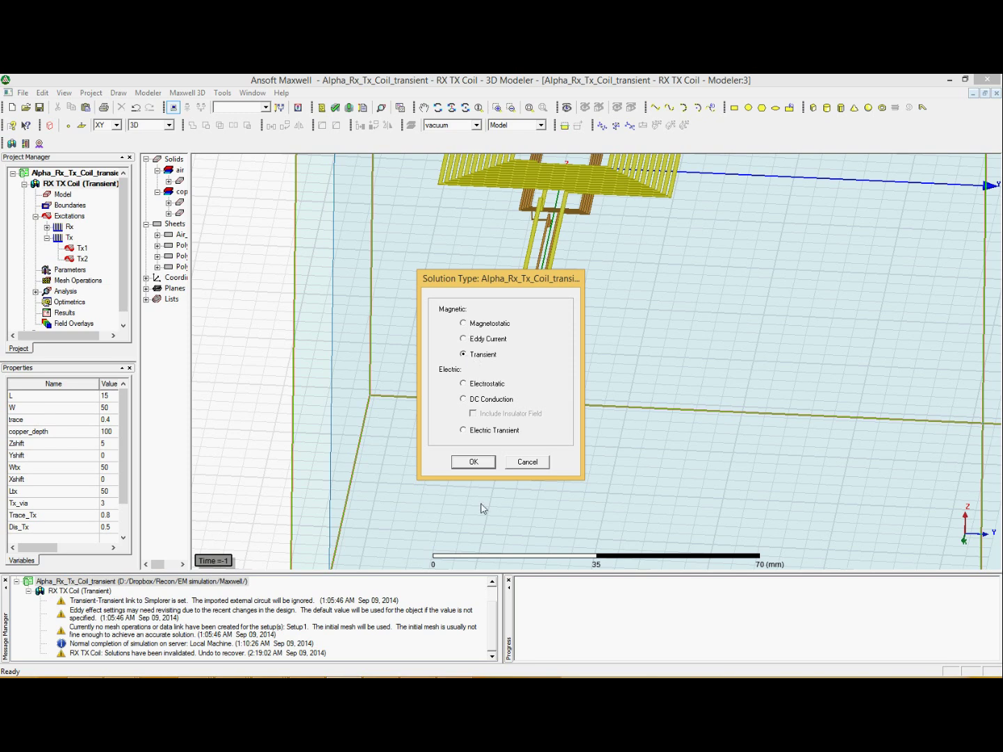
left_click(480, 471)
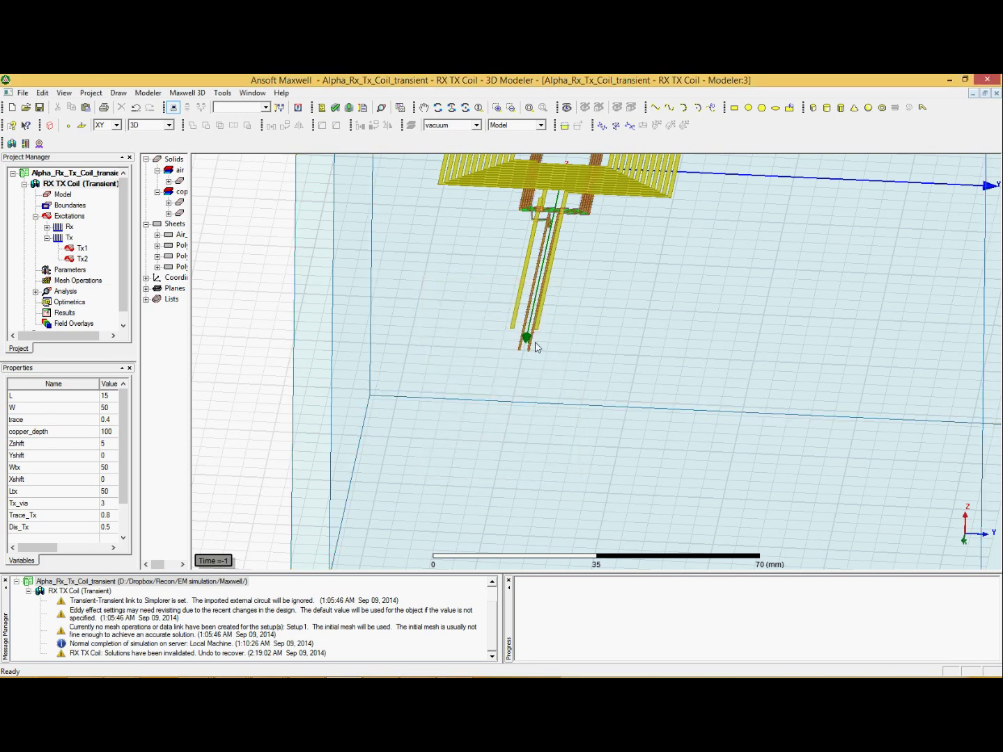
- Zoom the 3D modeler in on the ends of the coil leads
scroll(534, 346, "up", 1)
scroll(534, 347, "up", 3)
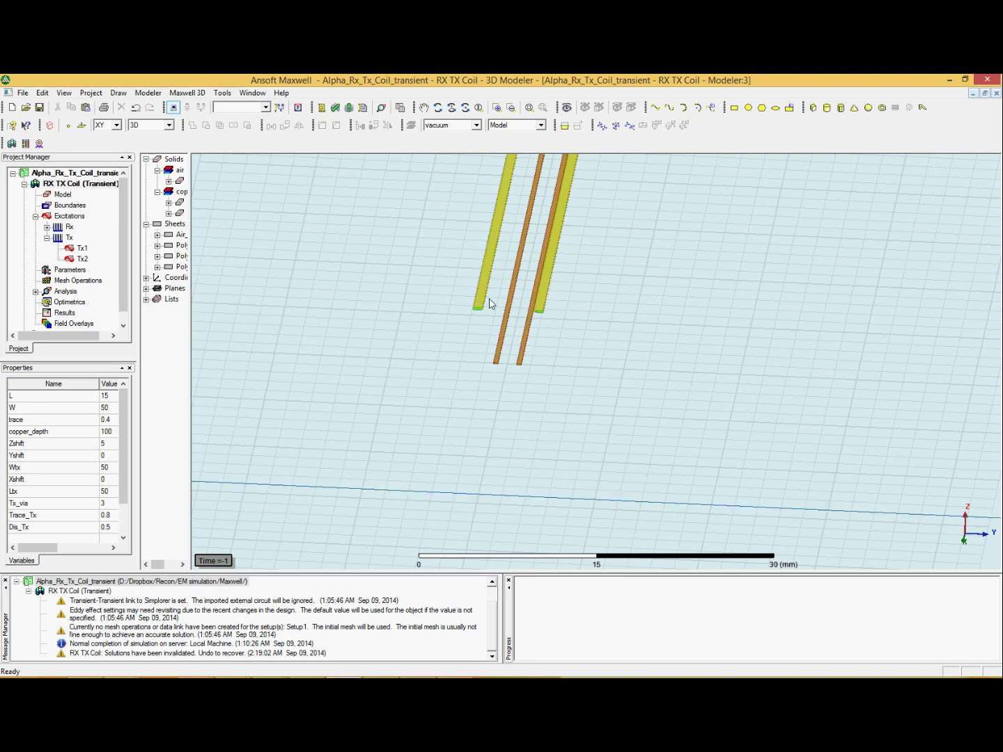
scroll(518, 315, "down", 1)
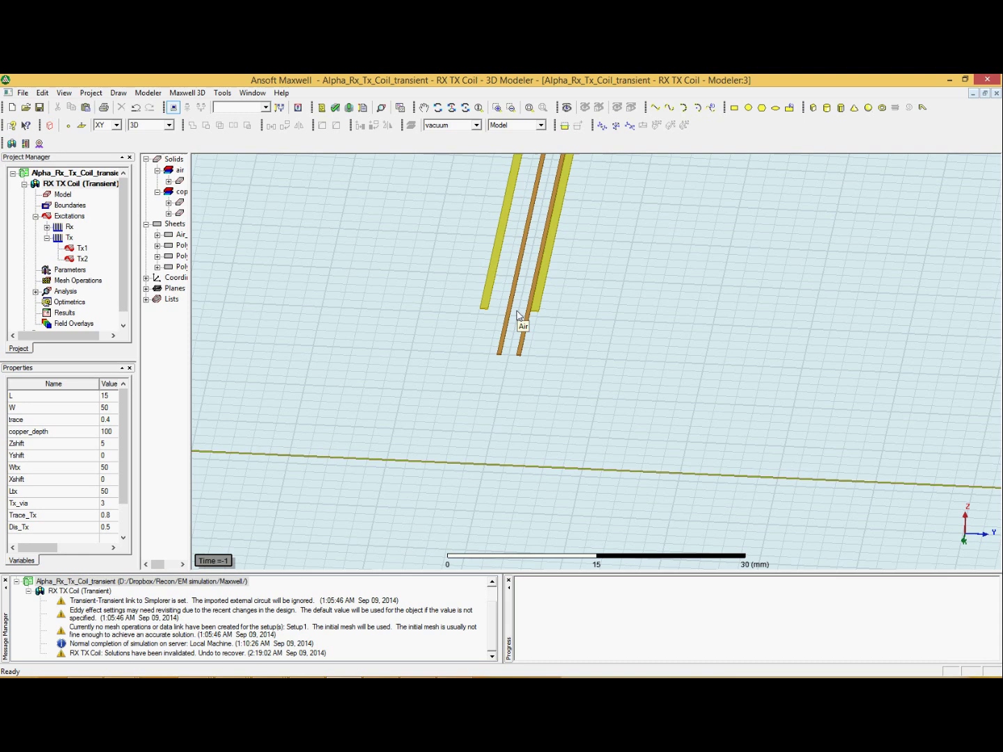
scroll(518, 315, "down", 1)
scroll(522, 328, "down", 1)
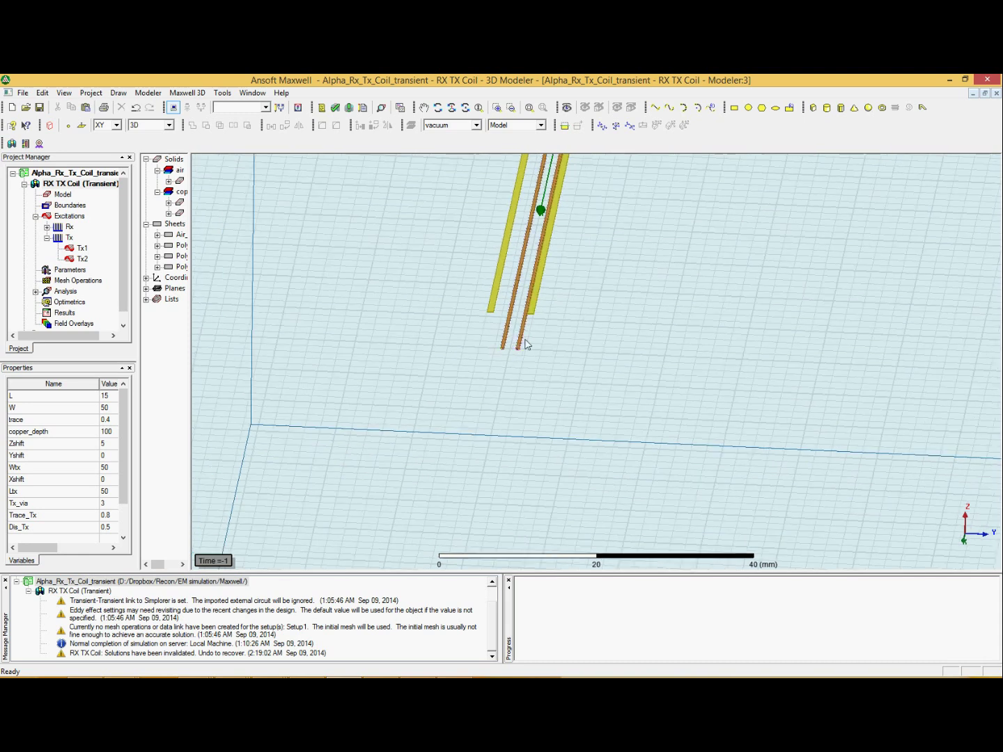
scroll(524, 355, "up", 2)
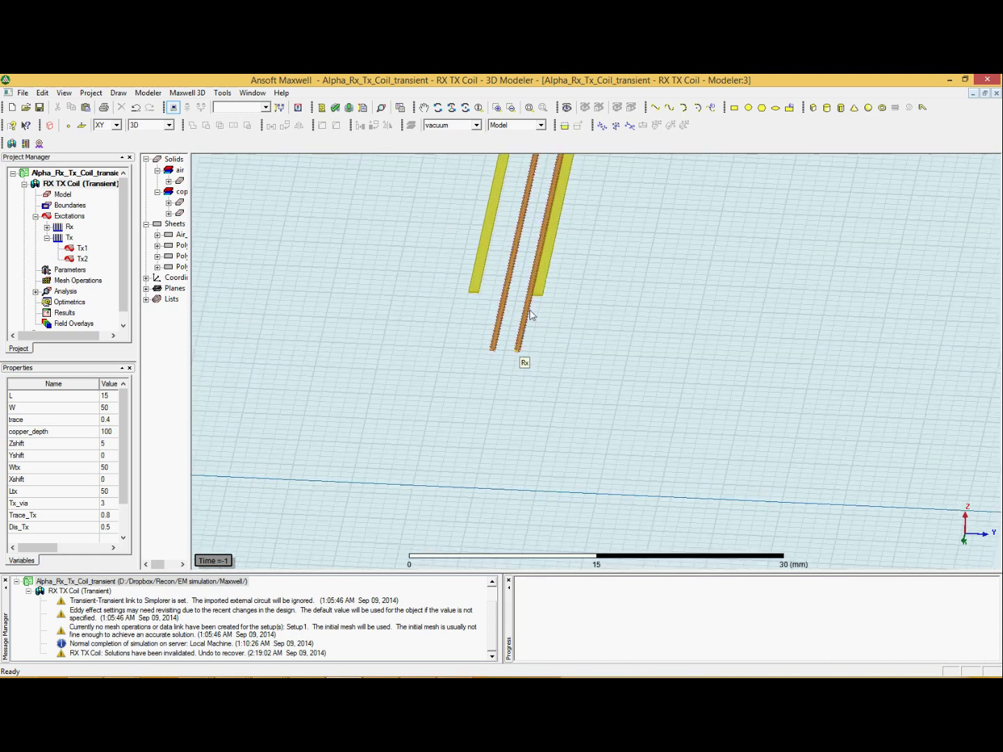
left_click(83, 249)
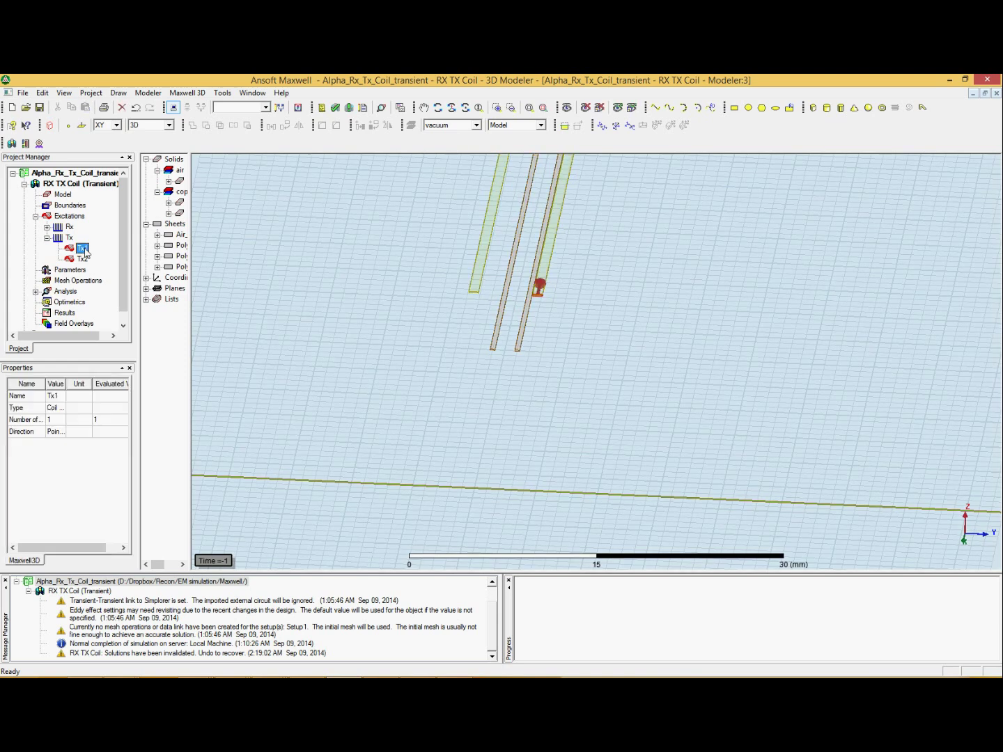
double_click(82, 251)
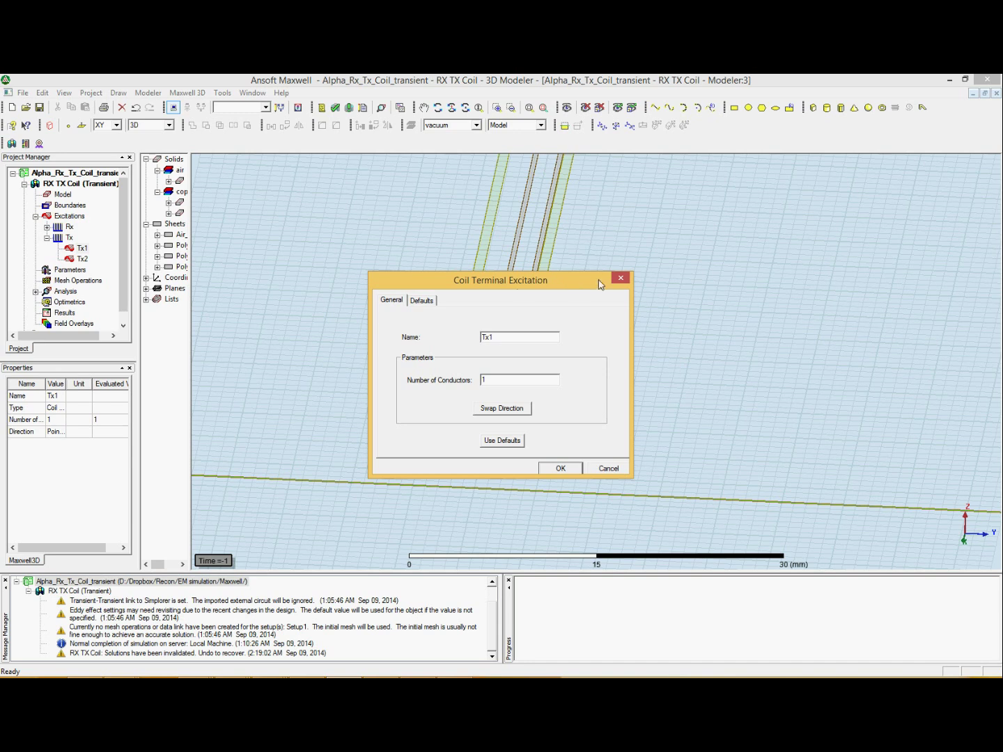
left_click_drag(531, 283, 779, 204)
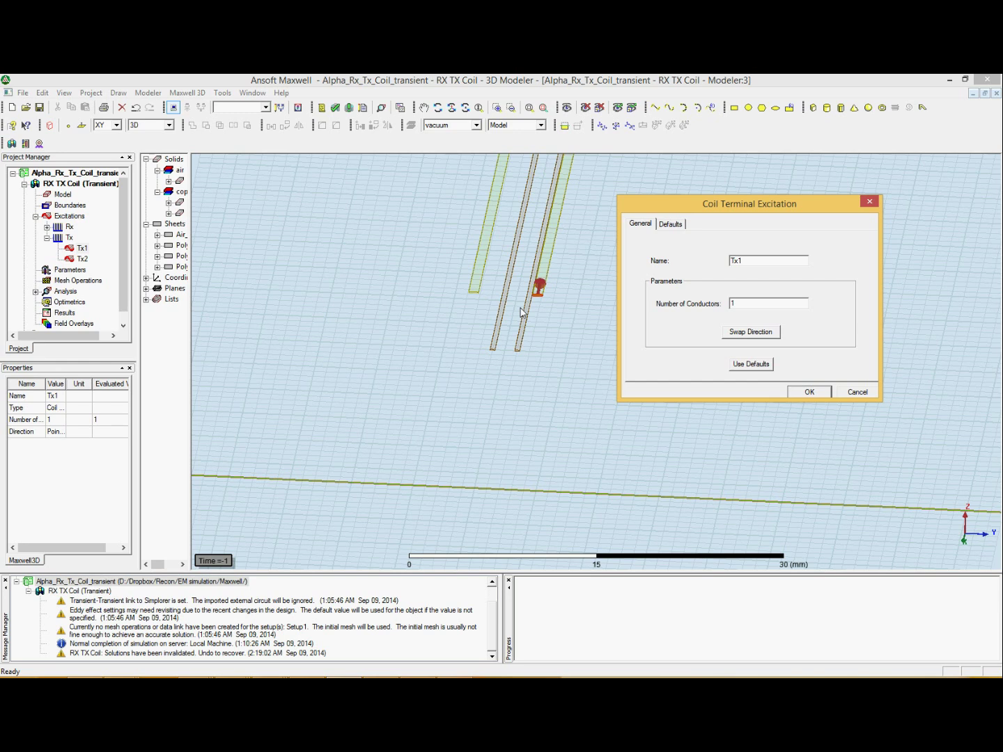
left_click(869, 202)
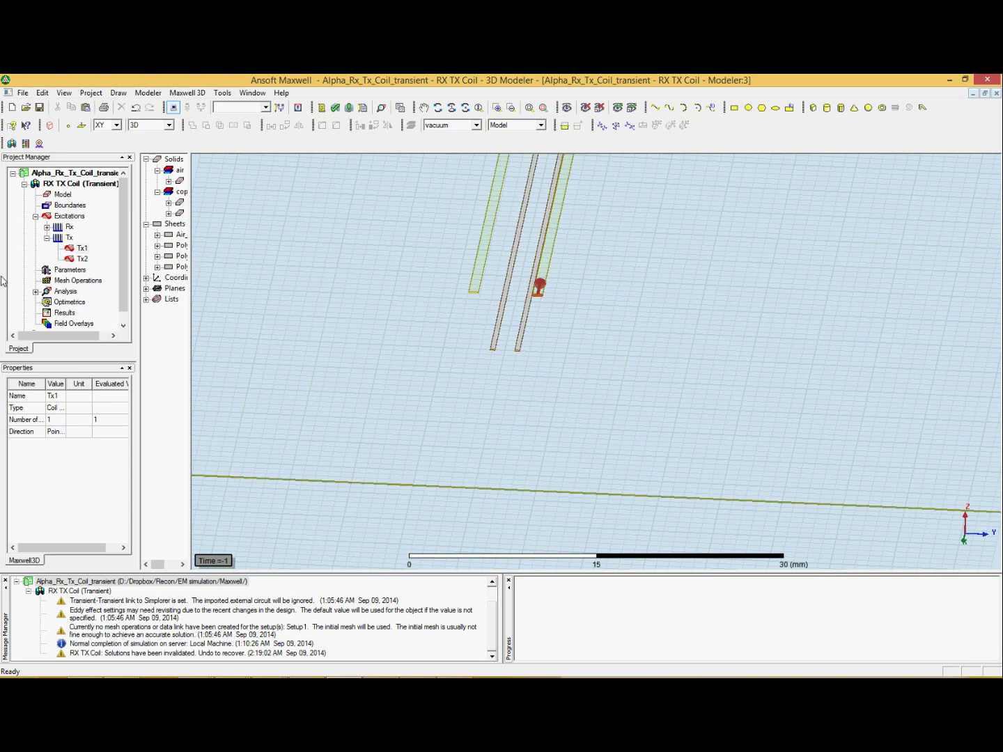
double_click(82, 250)
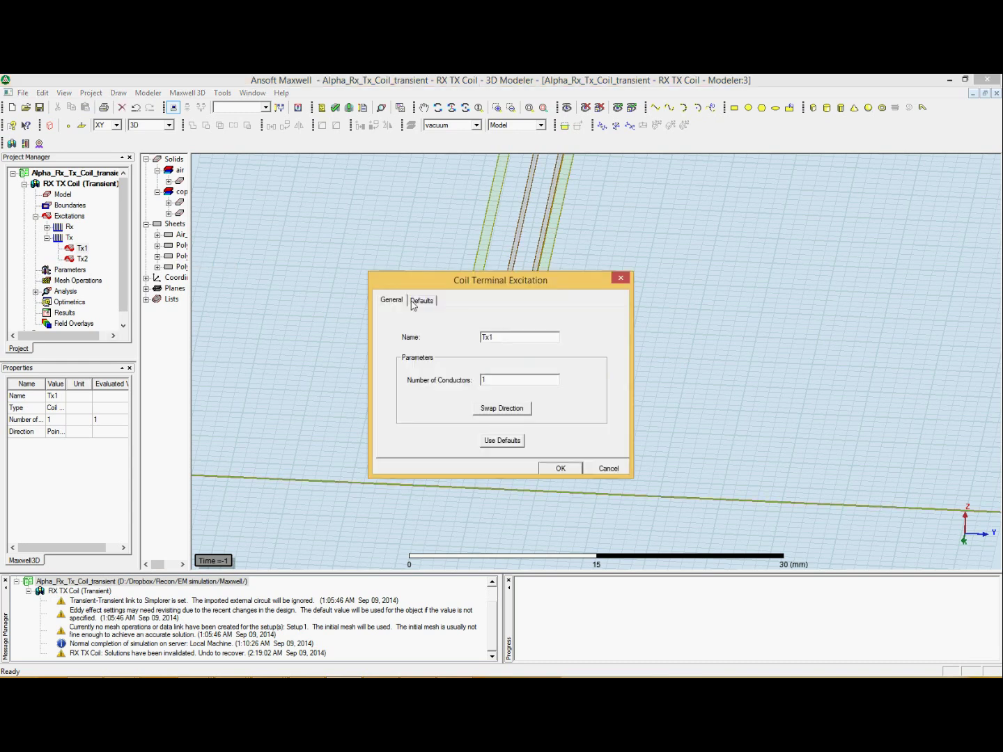
left_click_drag(560, 282, 768, 222)
left_click(831, 217)
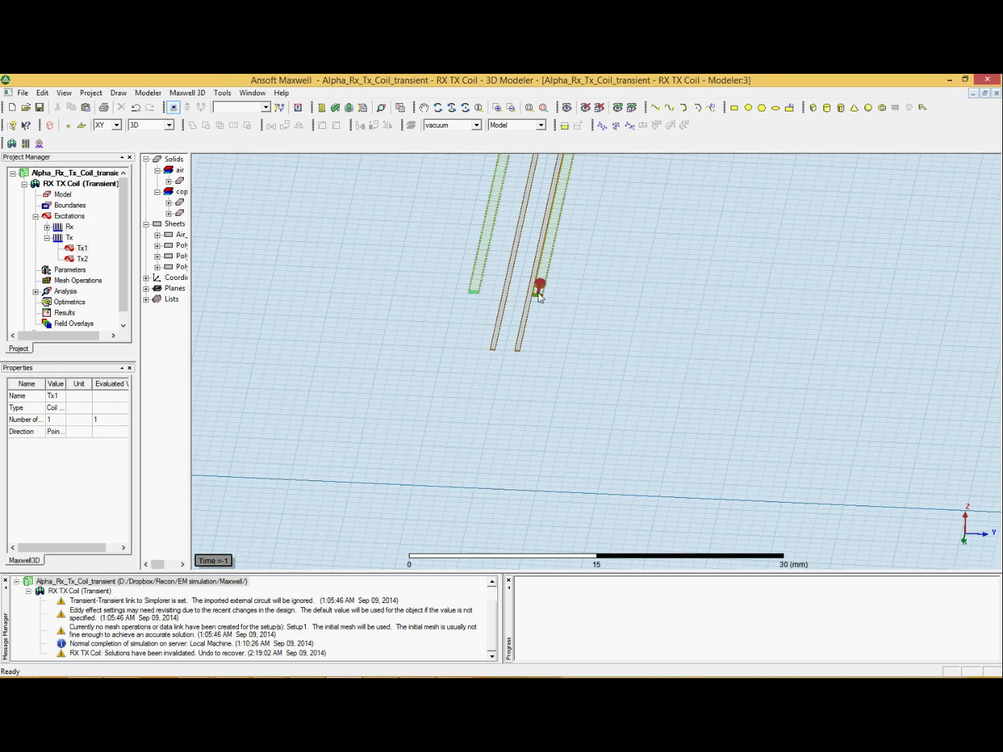
left_click(83, 259)
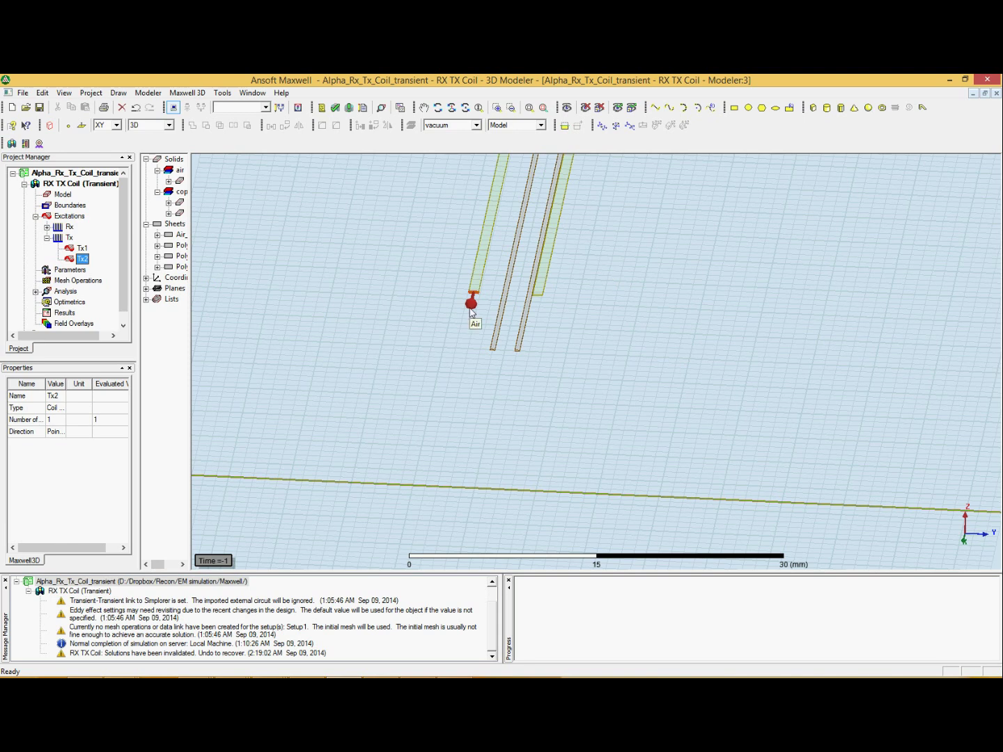
double_click(69, 260)
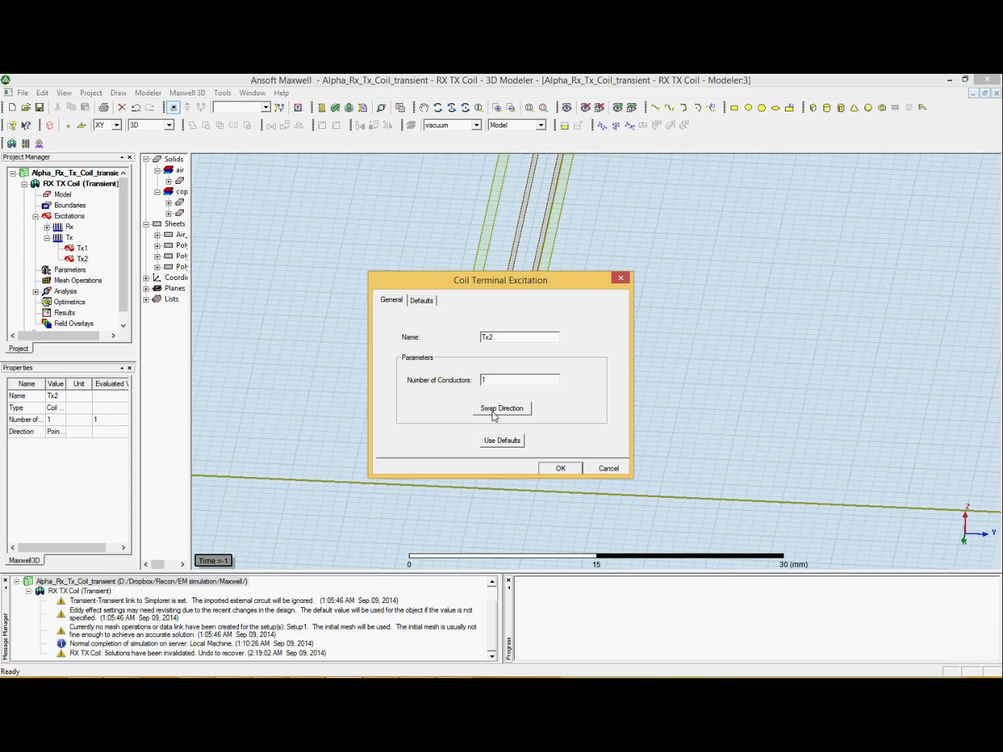
left_click_drag(579, 285, 792, 257)
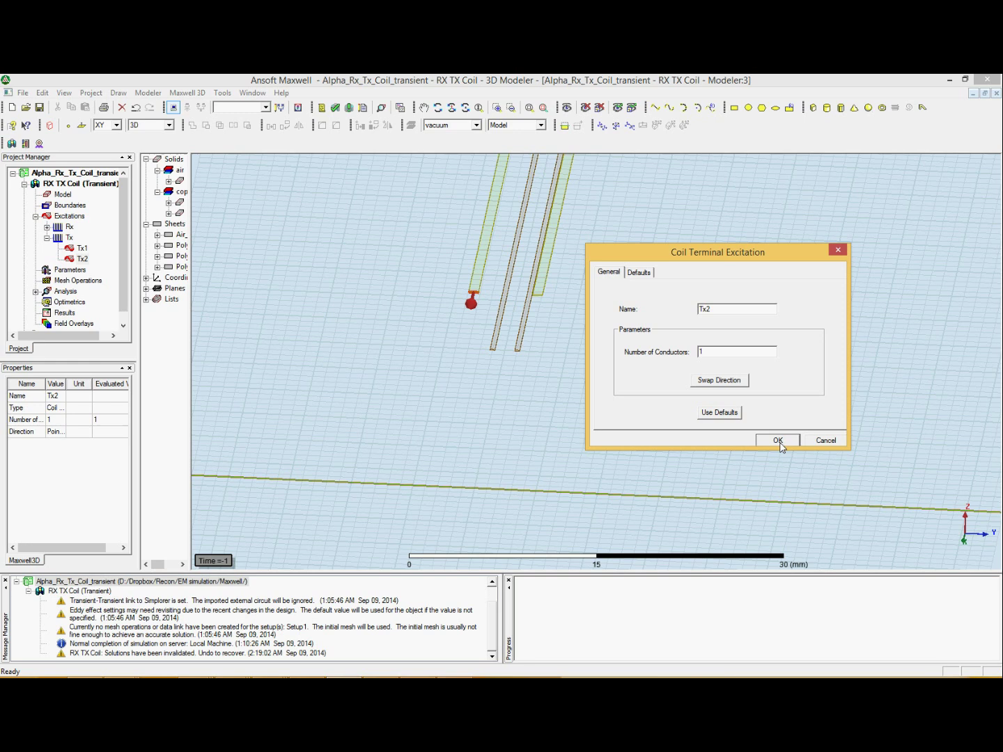
left_click(779, 443)
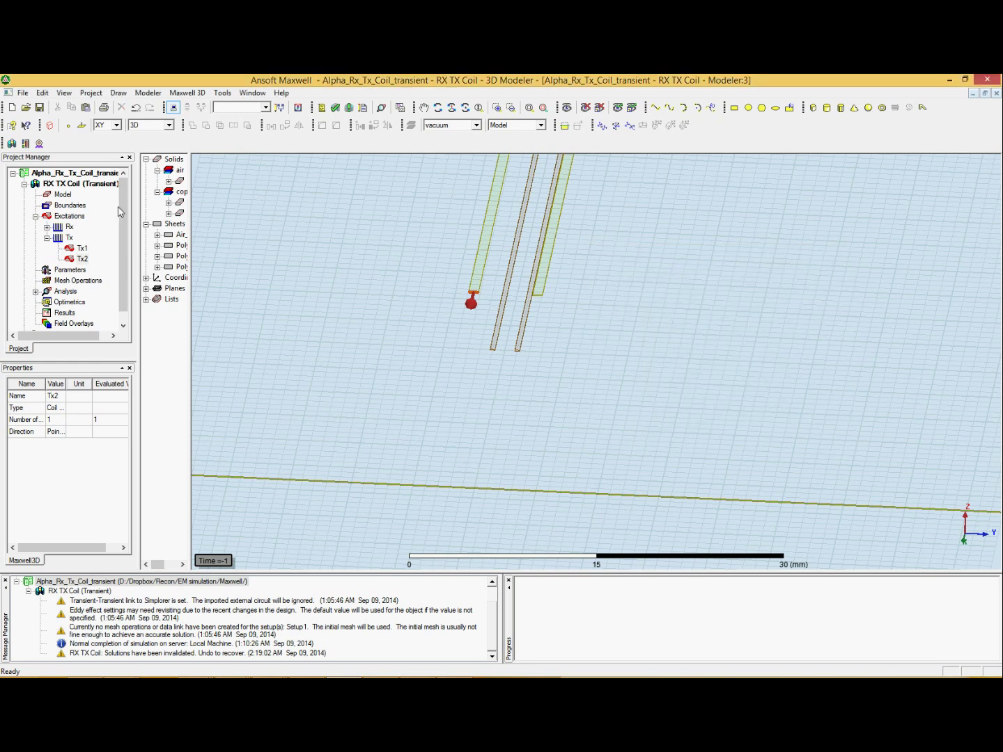
- Open Setup1, check its 5 us stop time and 100 ns time step, and accept it
scroll(125, 209, "down", 1)
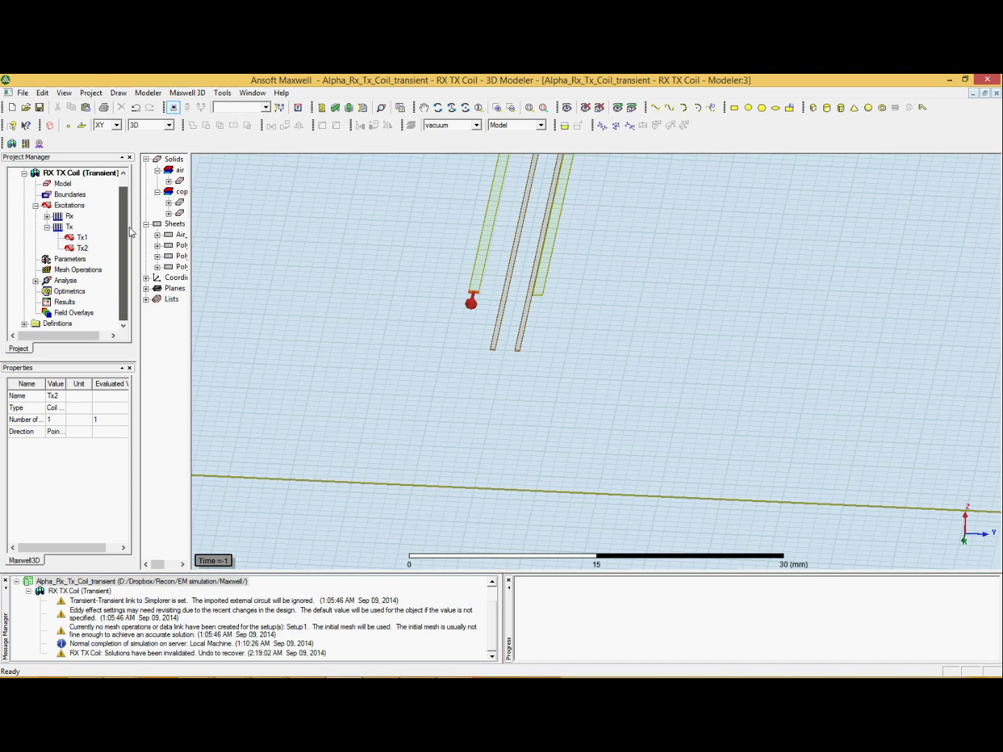
double_click(64, 281)
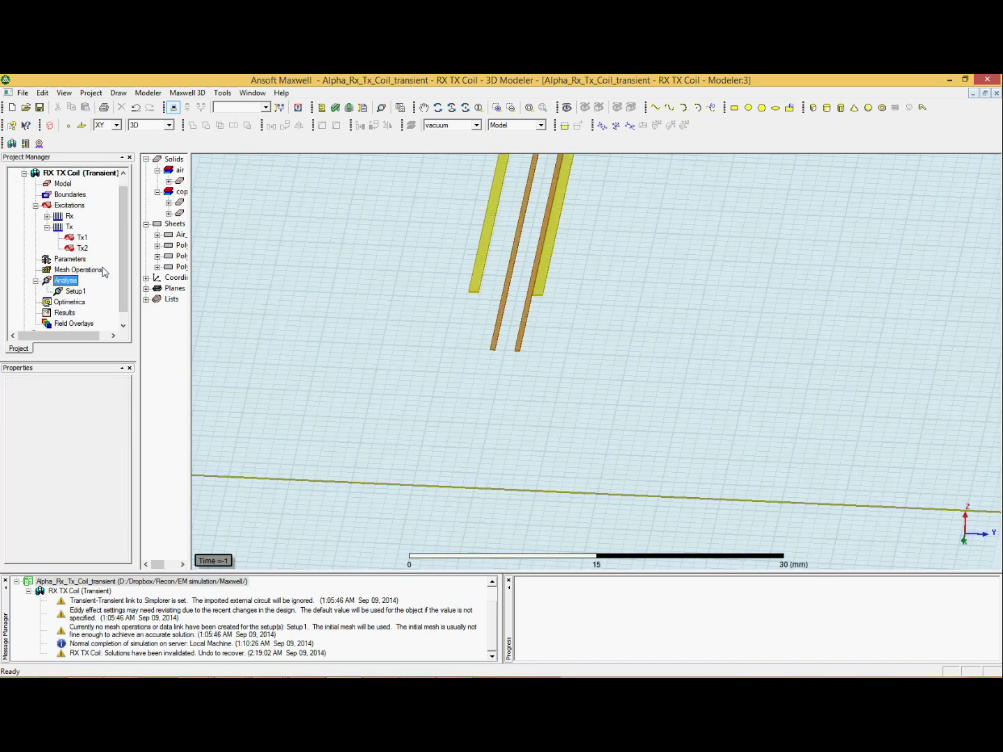
scroll(103, 272, "down", 1)
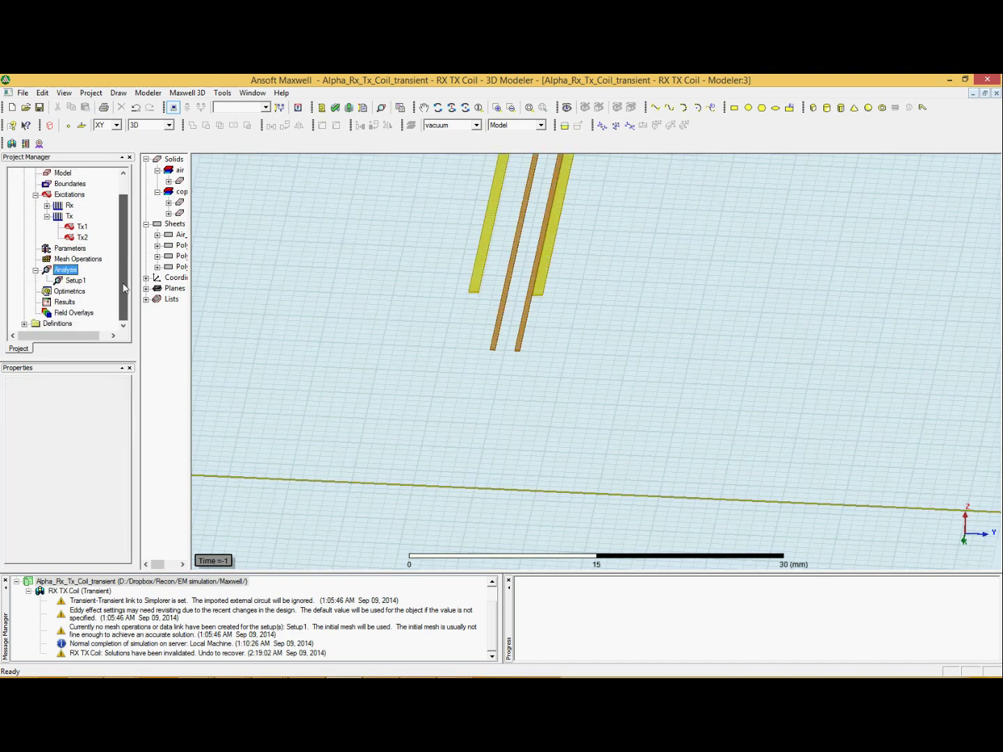
double_click(71, 280)
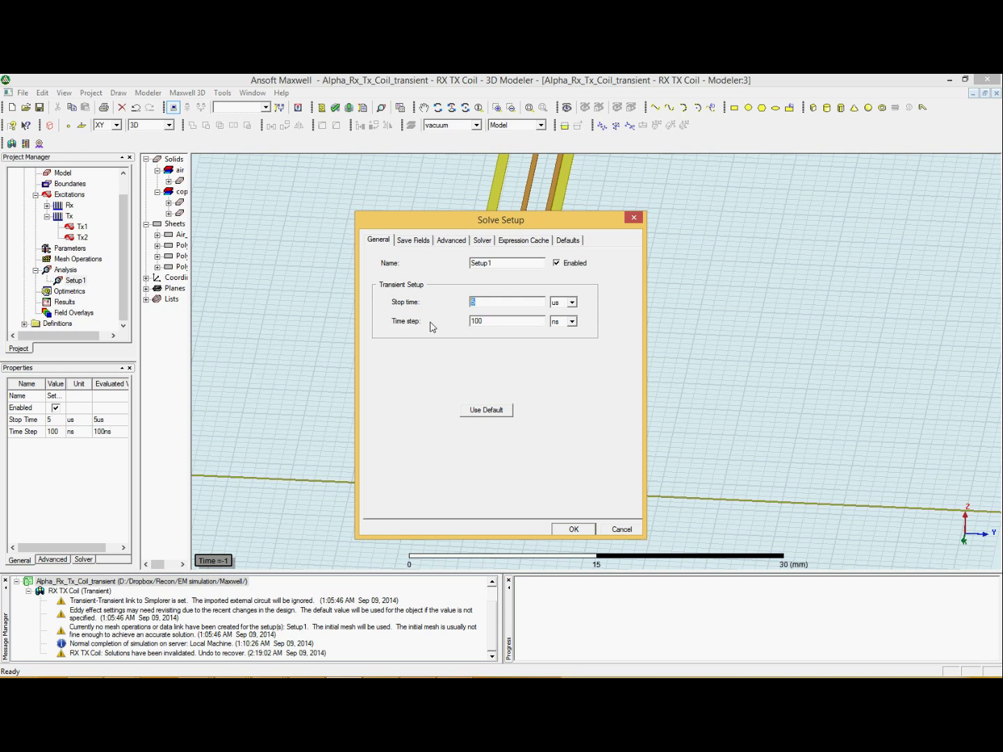
left_click_drag(485, 321, 417, 325)
left_click(576, 529)
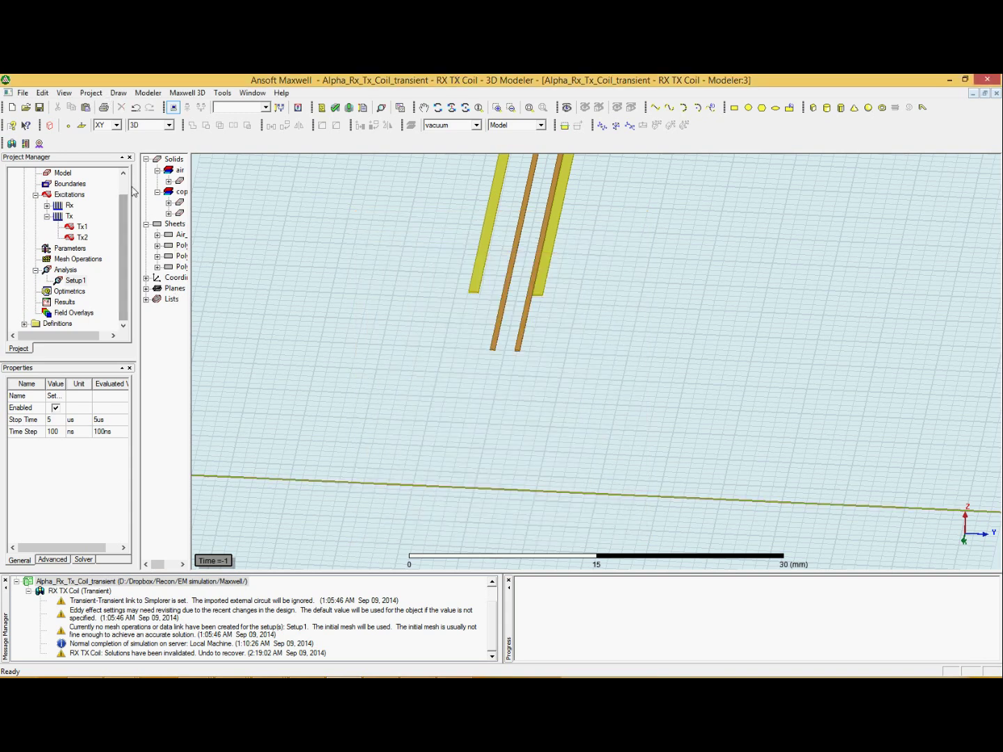
- Inspect the Tx excitation's properties and snap Maxwell to the right half of the screen
scroll(124, 195, "up", 1)
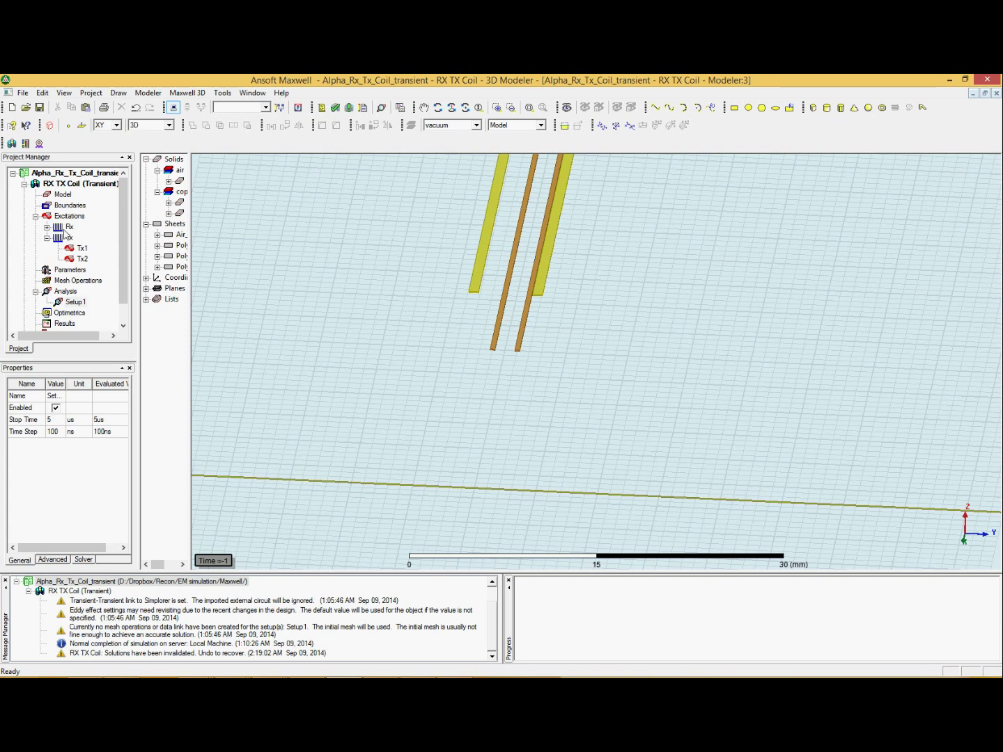
left_click(69, 238)
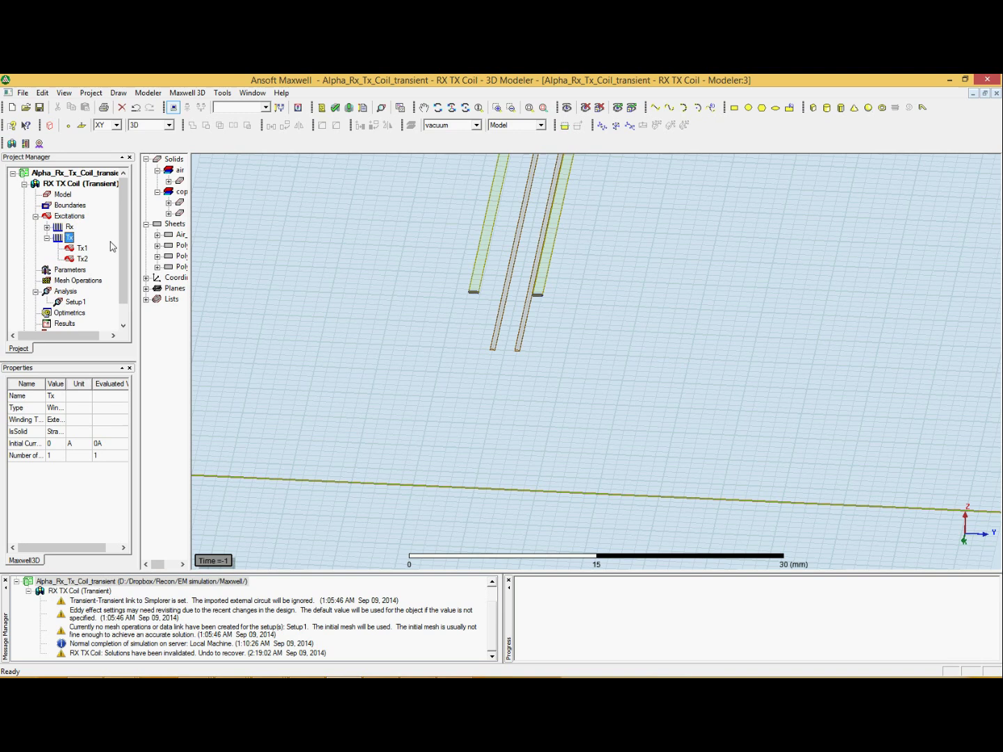
scroll(554, 282, "down", 1)
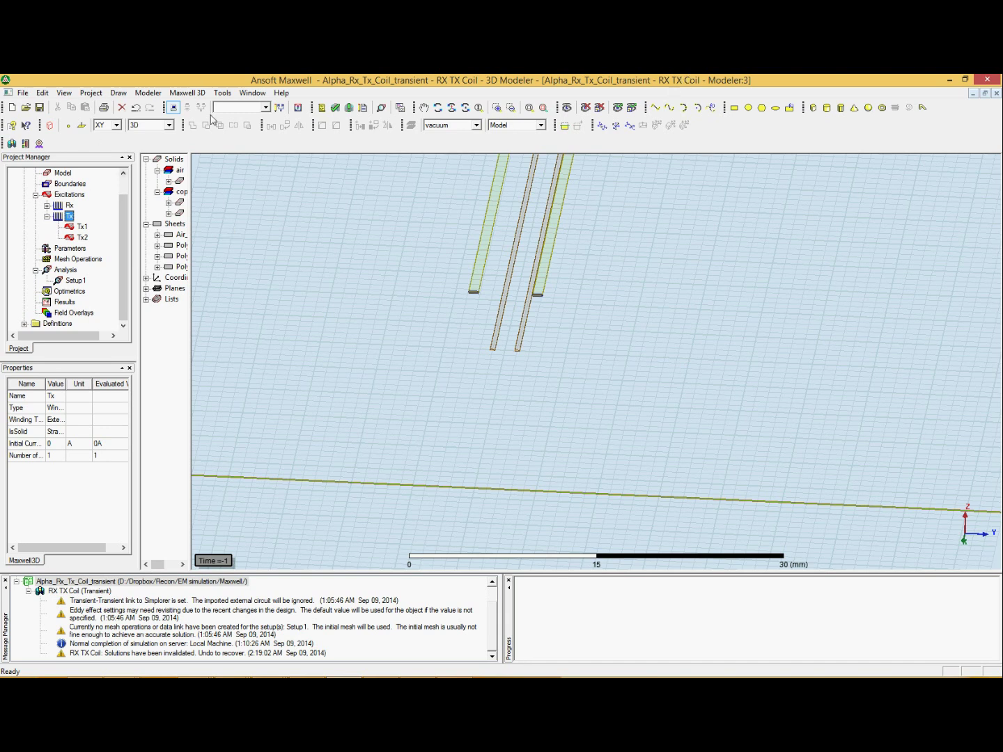
key("super+Right")
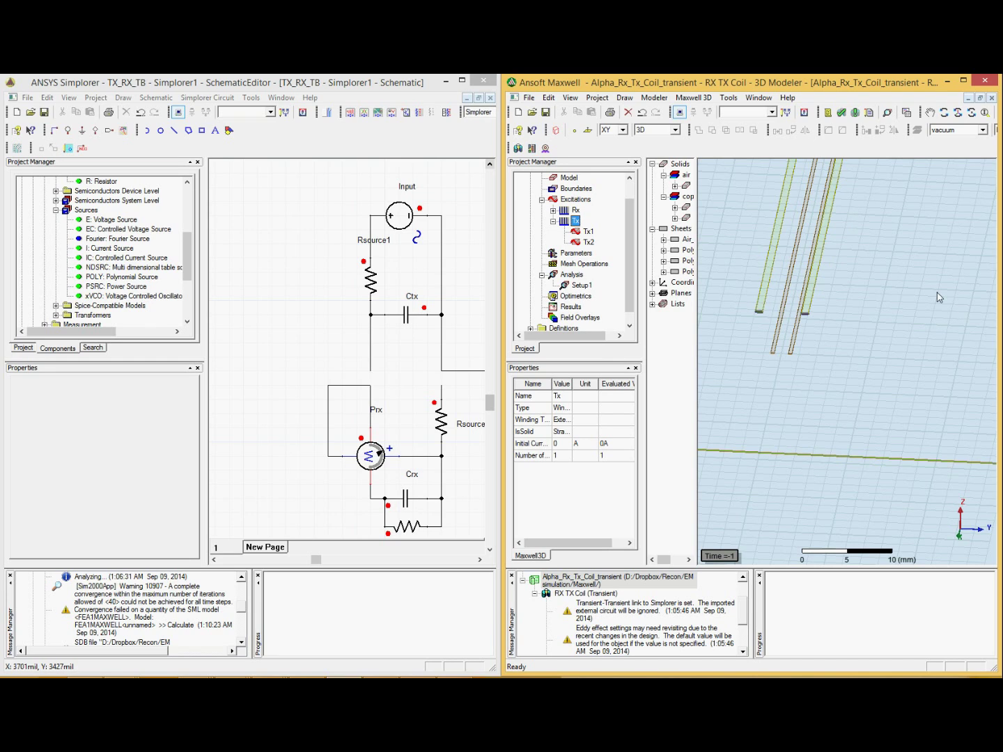
- Maximize Simplorer and choose Simplorer Circuit > SubCircuit > Maxwell Component > Add Transient Cosimulation
left_click(337, 90)
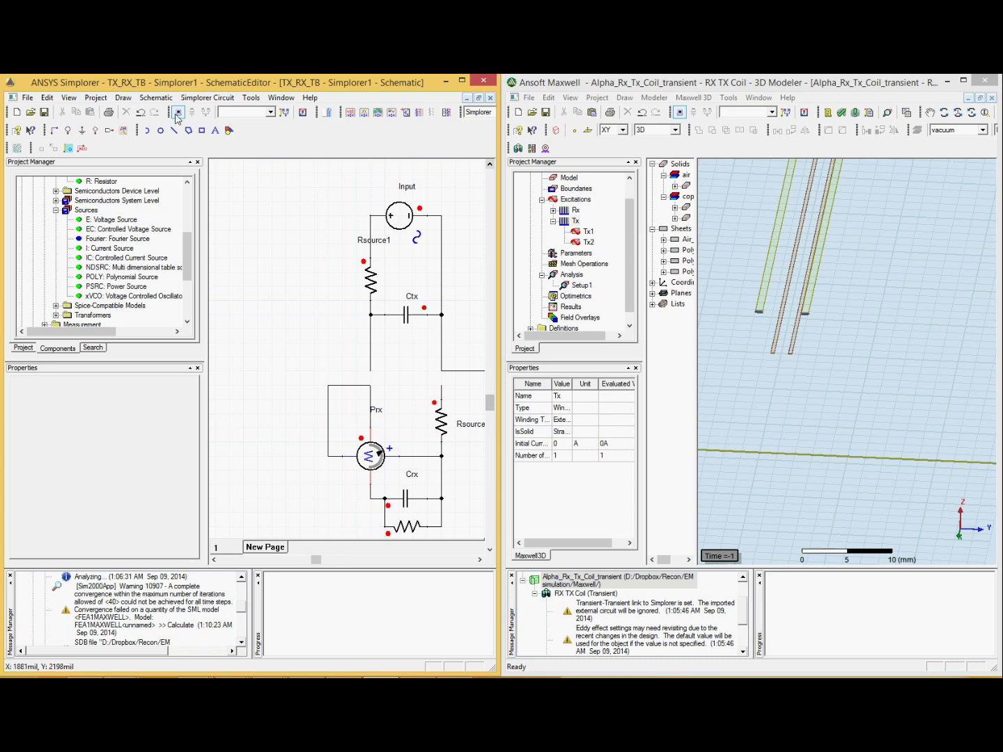
double_click(192, 84)
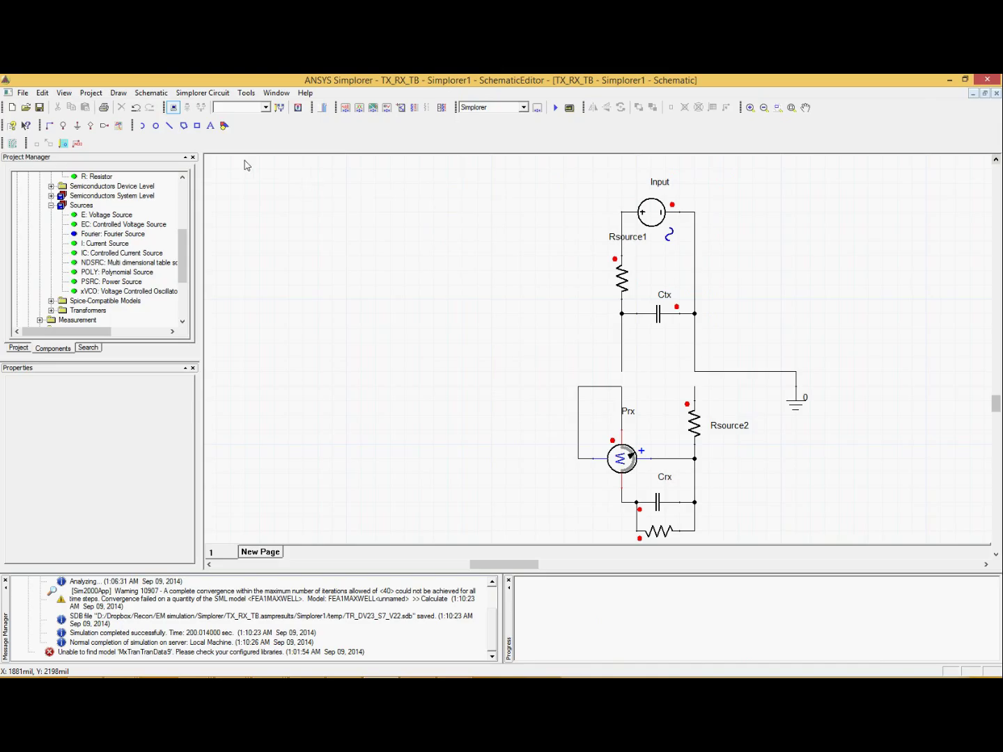
left_click(203, 93)
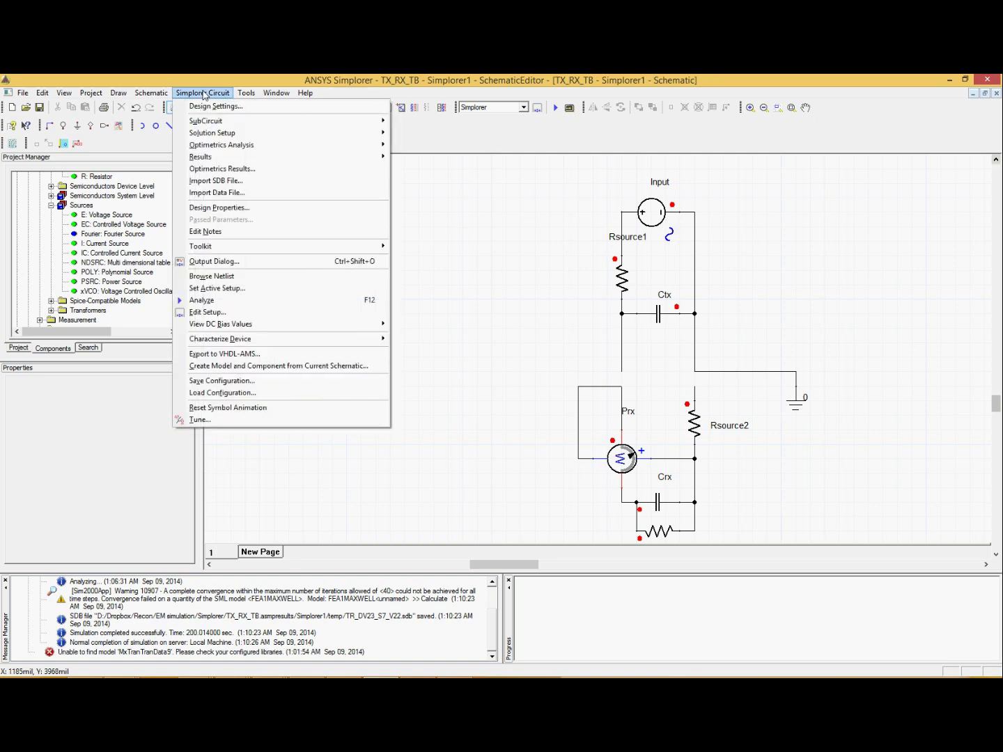
mouse_move(210, 124)
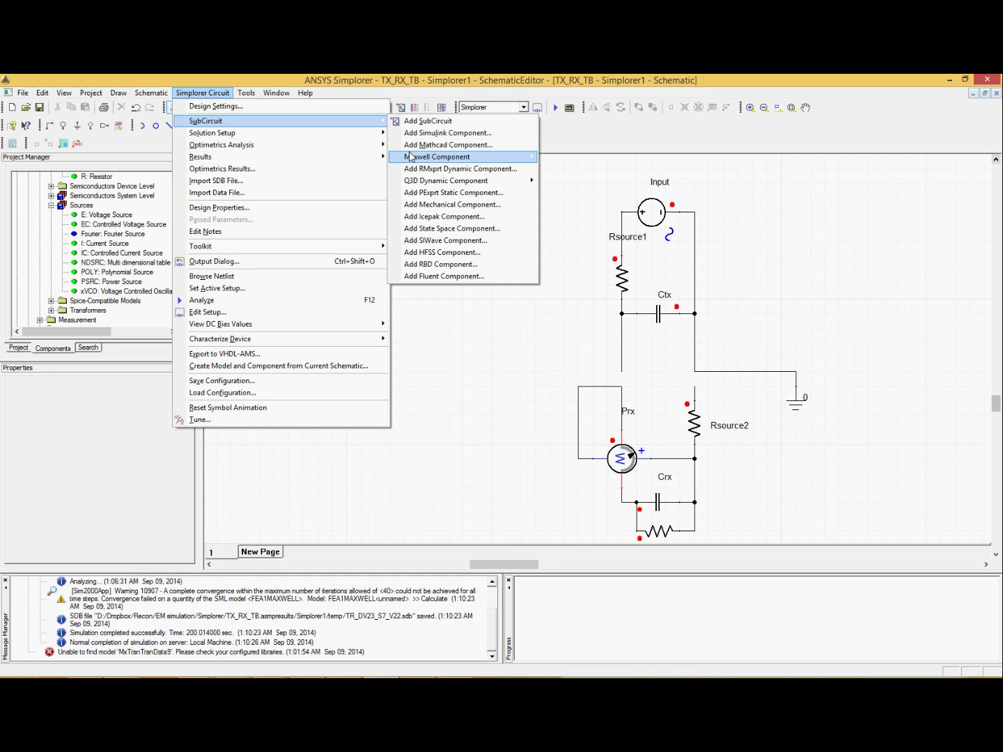
mouse_move(463, 158)
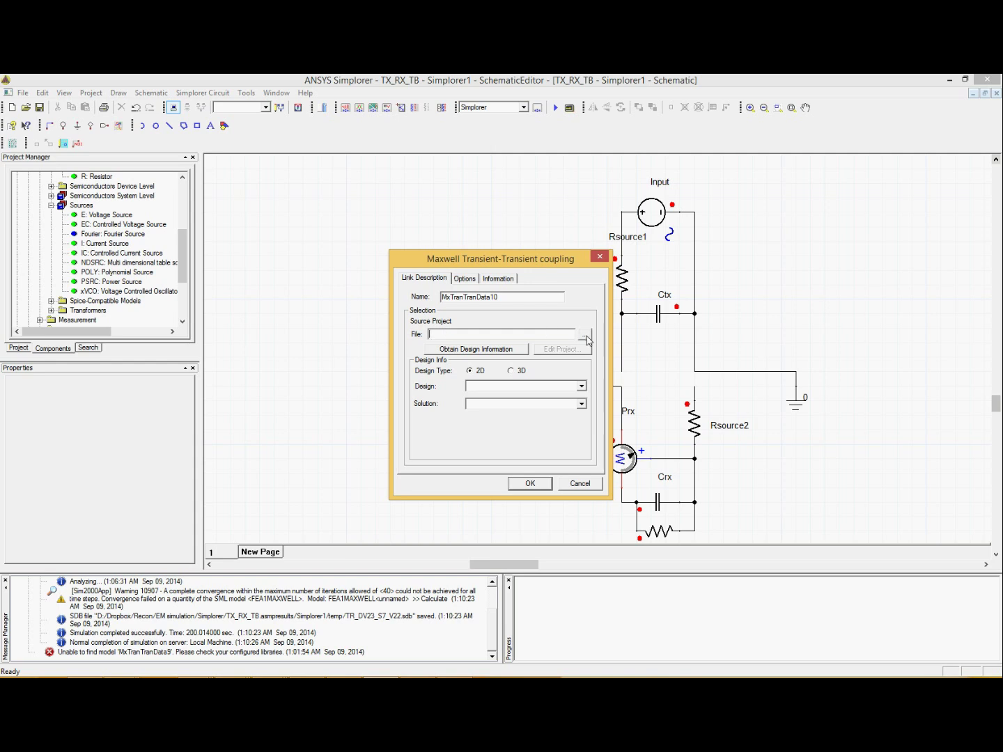
- Load Alpha_Rx_Tx_Coil_transient, pick its 3D RX TX Coil design with Setup1 : Transient, and confirm
left_click(586, 337)
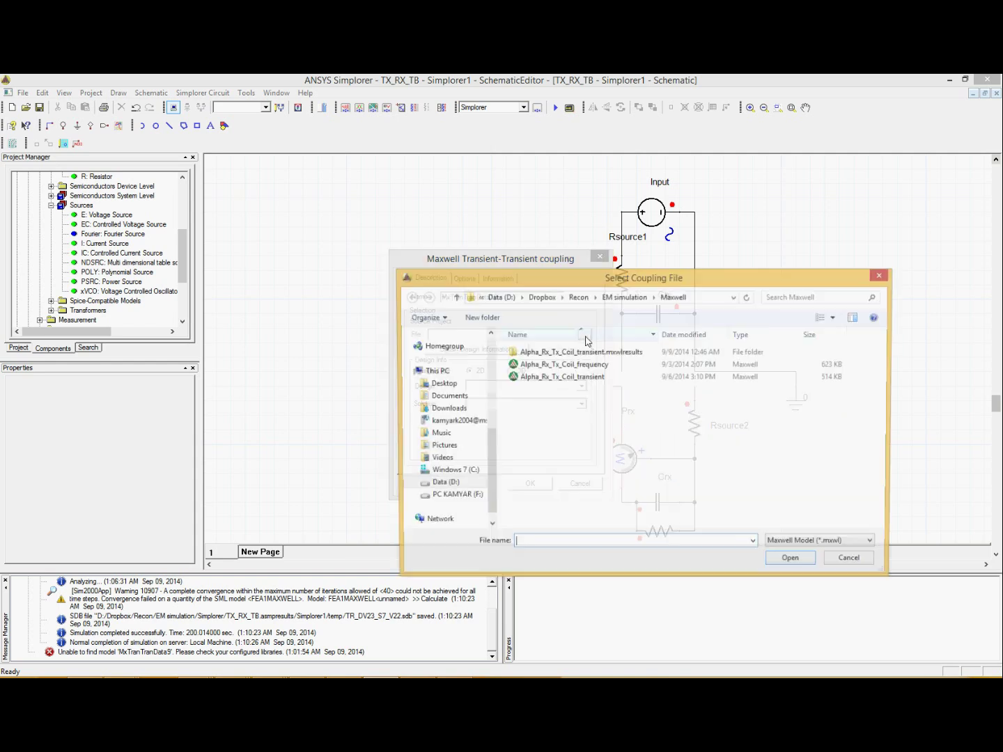
left_click(542, 382)
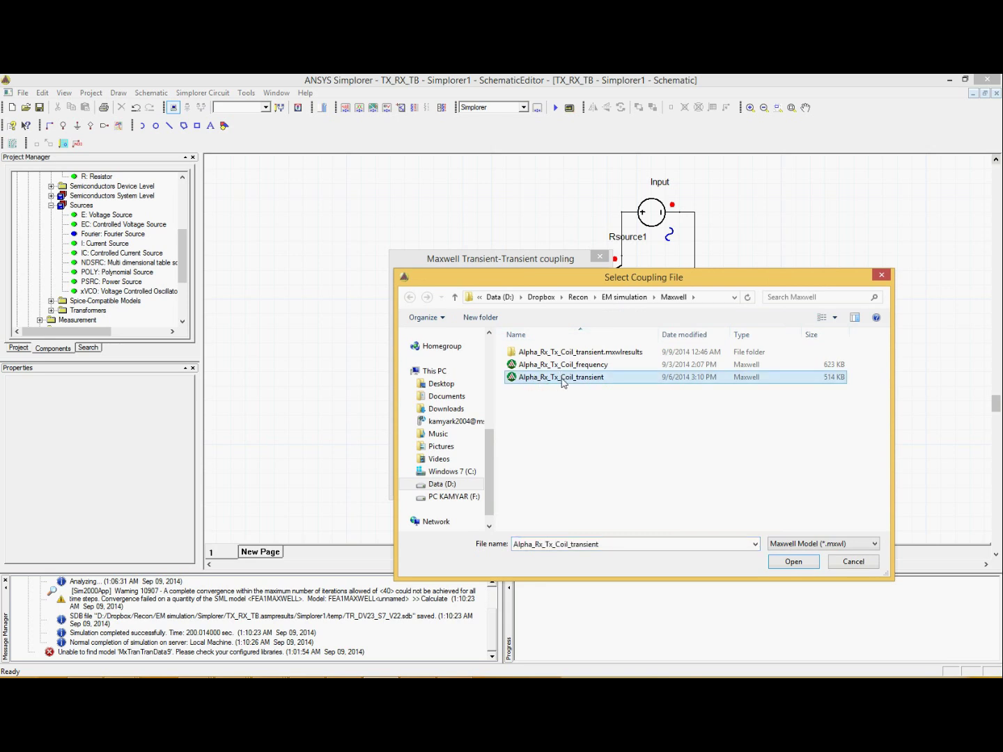
left_click(791, 563)
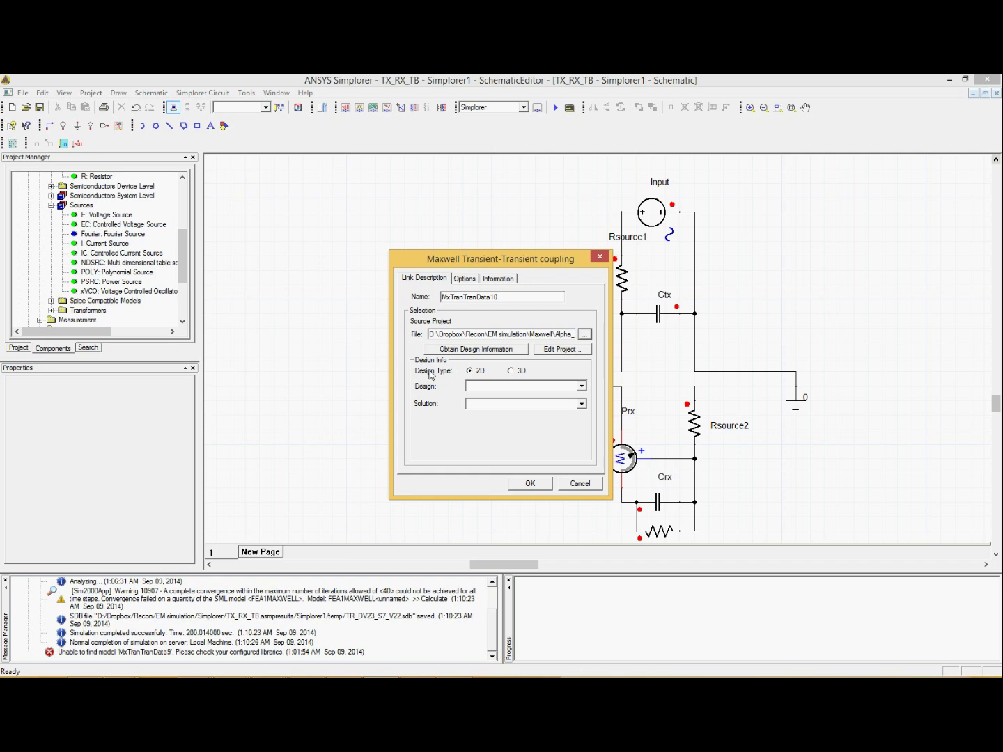
left_click(465, 350)
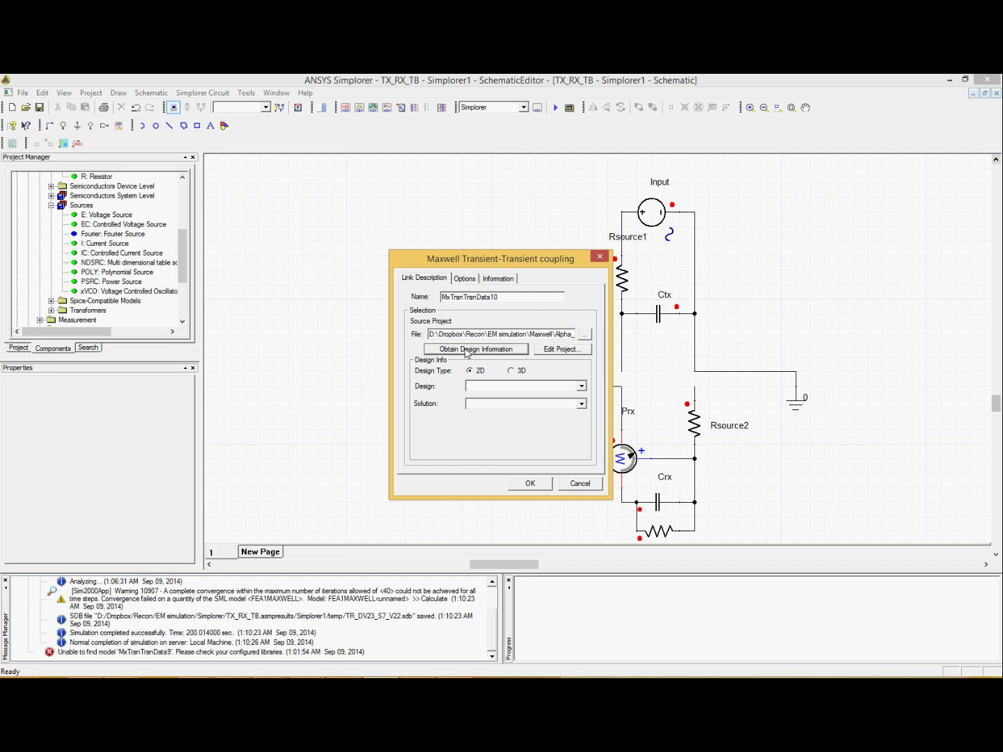
left_click(511, 371)
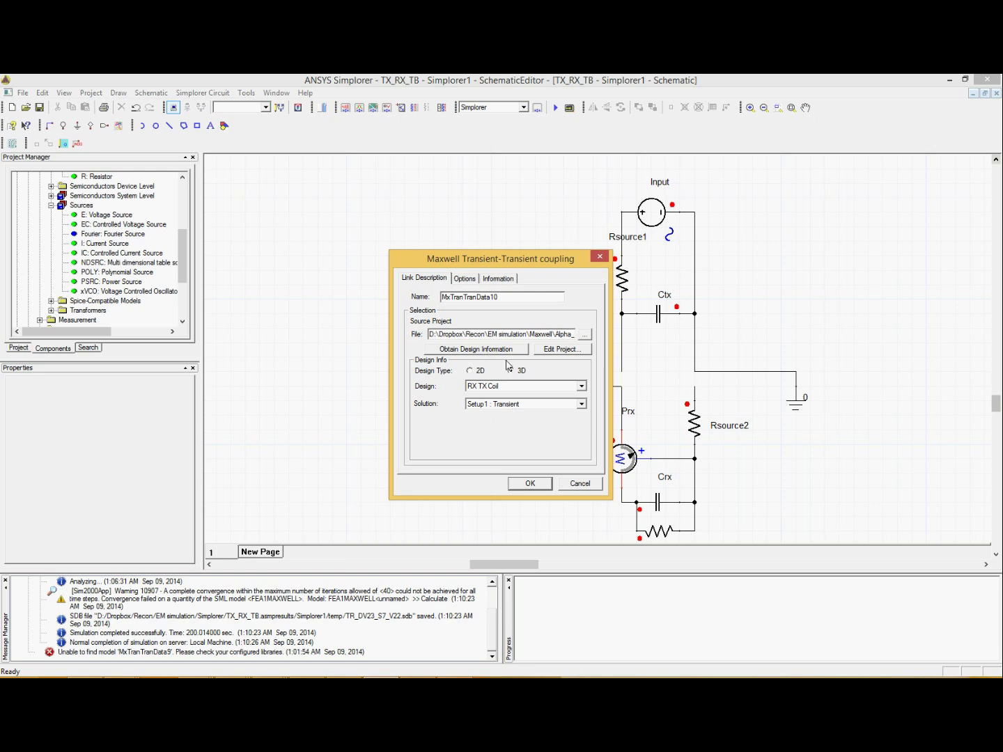
left_click(530, 483)
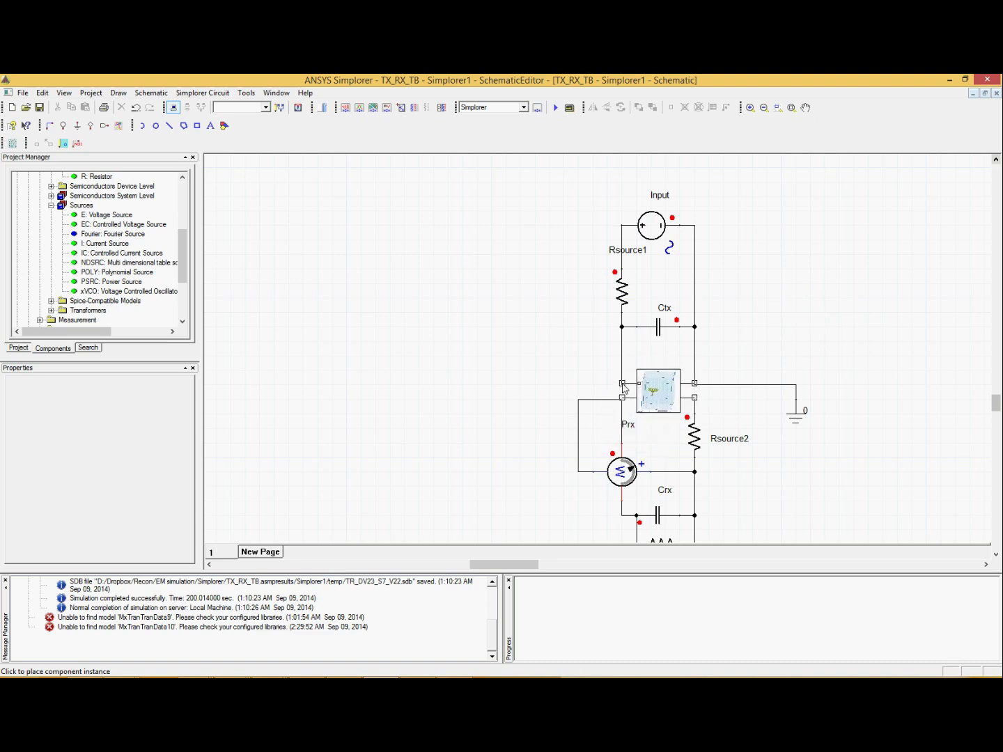
- Drop the Maxwell coupling block beside Prx so its Tx_in, Rx_in, Tx_out and Rx_out pins join the circuit
left_click(622, 384)
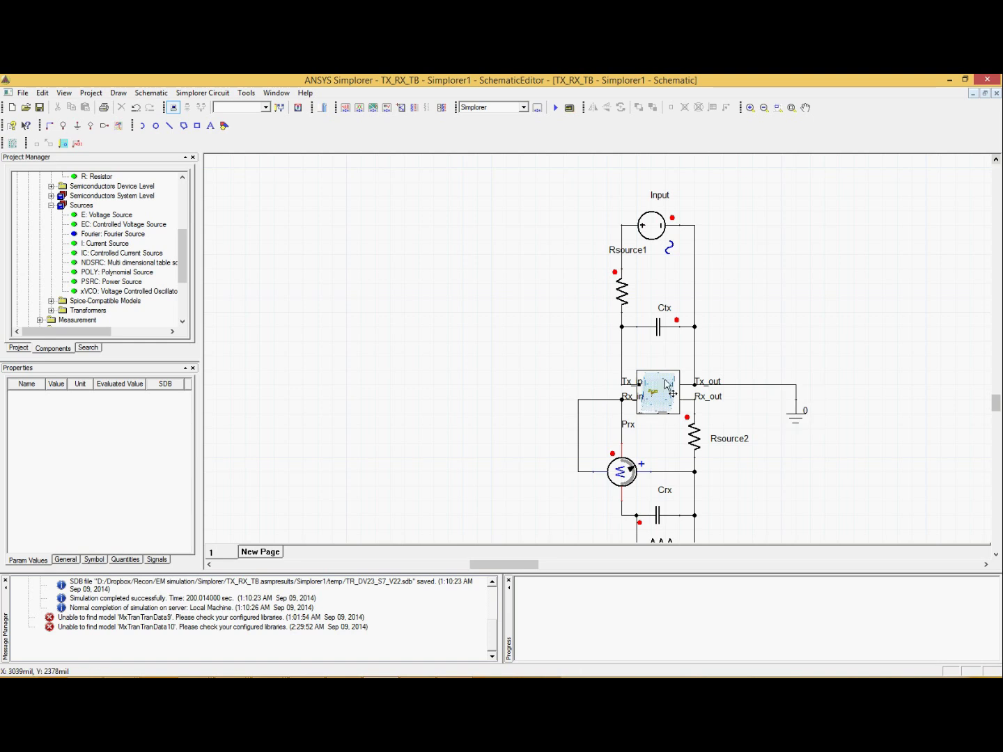
- Save the TX_RX_TB project and select its Analysis node in the Project tree
left_click(38, 106)
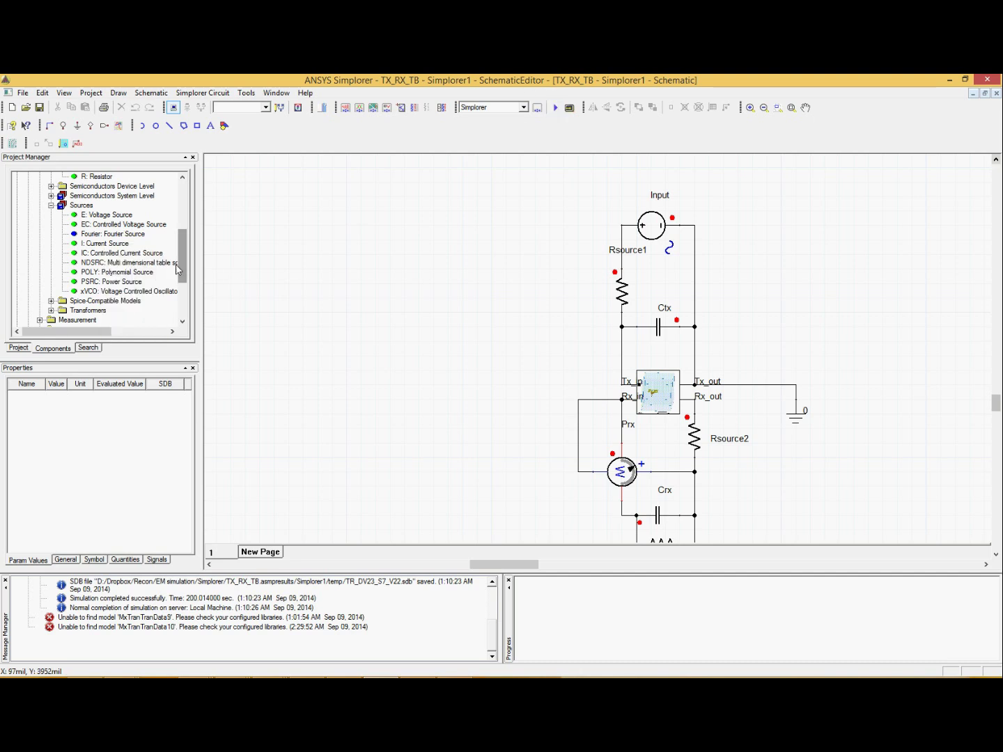
left_click_drag(180, 265, 188, 214)
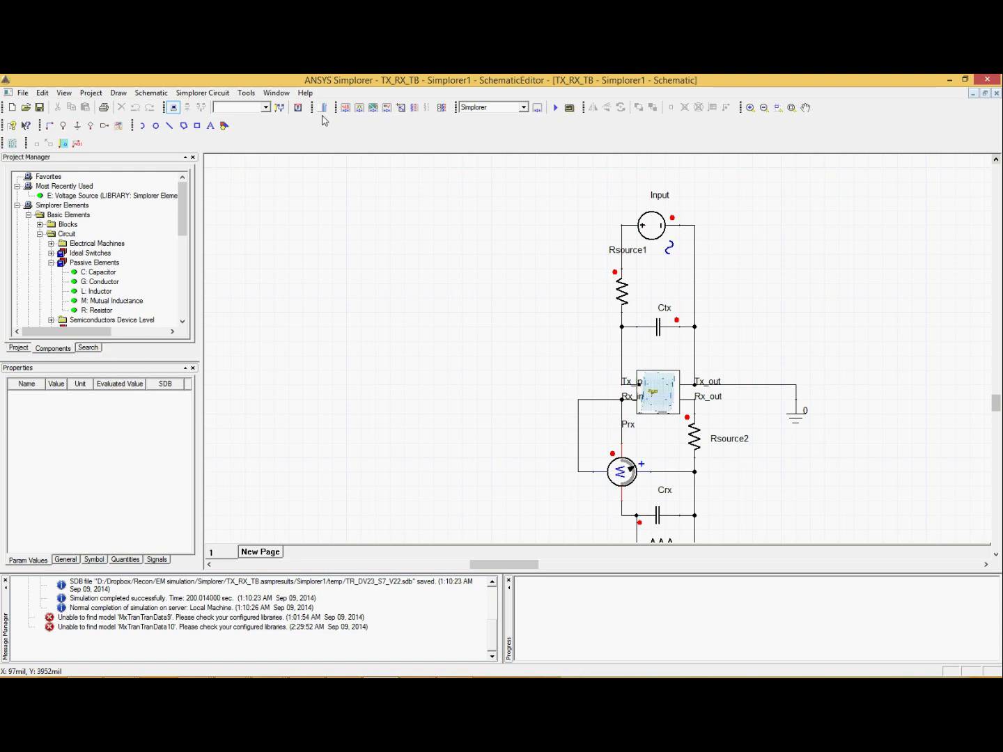
left_click(19, 348)
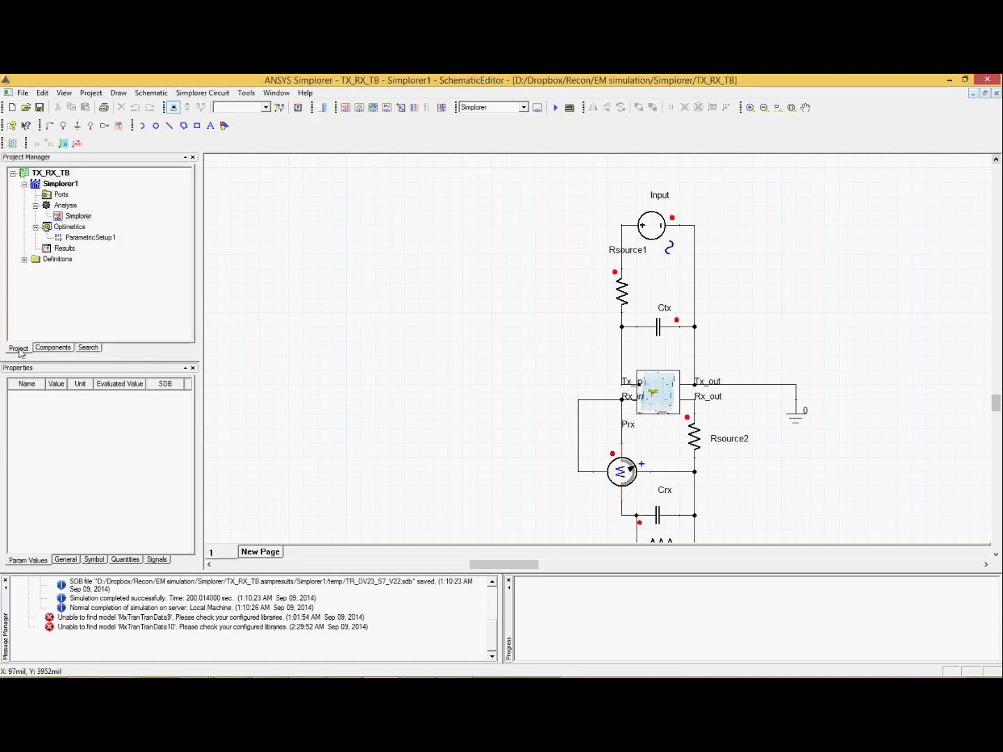
left_click(61, 206)
- Add a transient solution setup under Analysis and inspect its End Time, Min and Max Time Step values
right_click(62, 207)
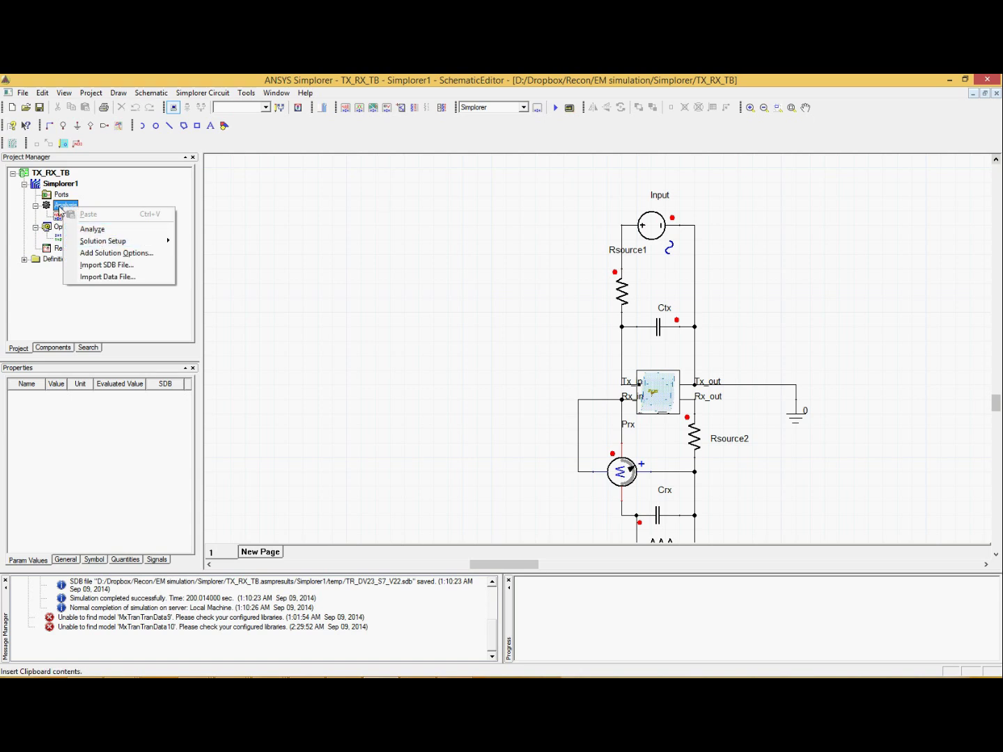
mouse_move(88, 244)
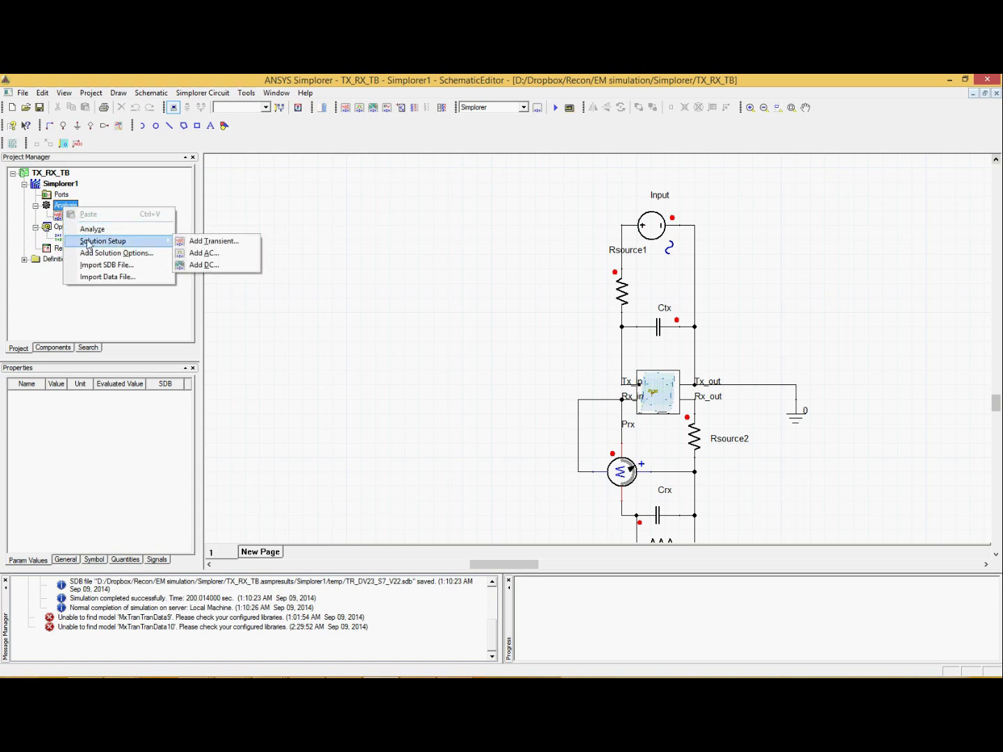
left_click(214, 241)
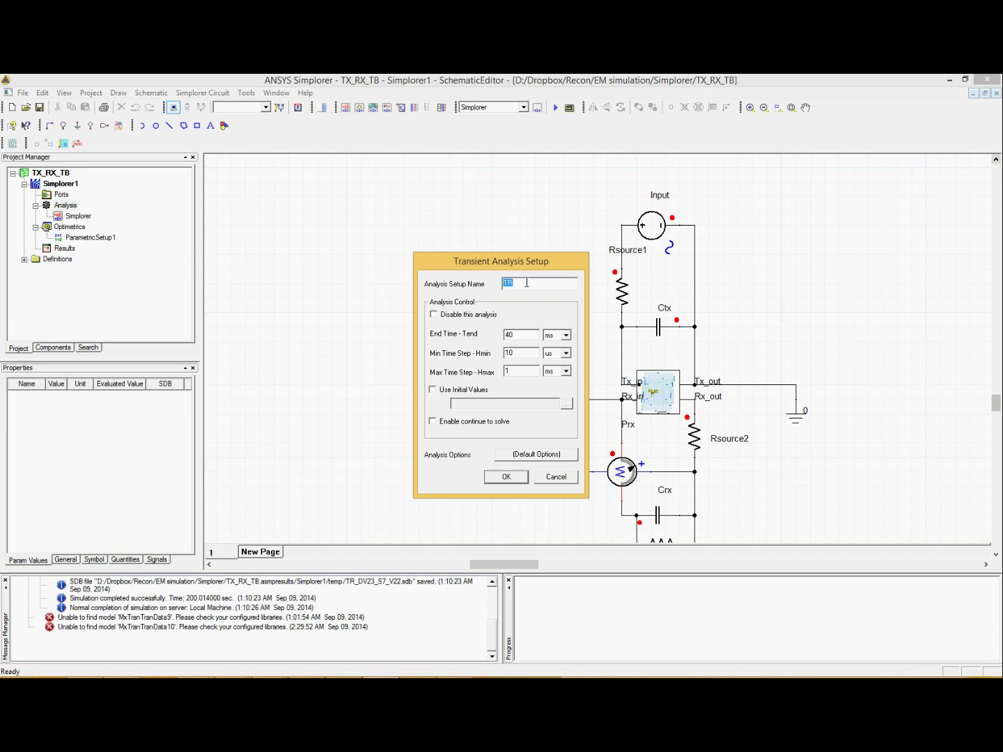
double_click(524, 337)
double_click(502, 354)
double_click(507, 371)
- Discard the new transient setup and view the existing analysis settings: Tend 2 us, Hmin 100 ns, Hmax 200 ns
left_click(556, 477)
left_click(77, 218)
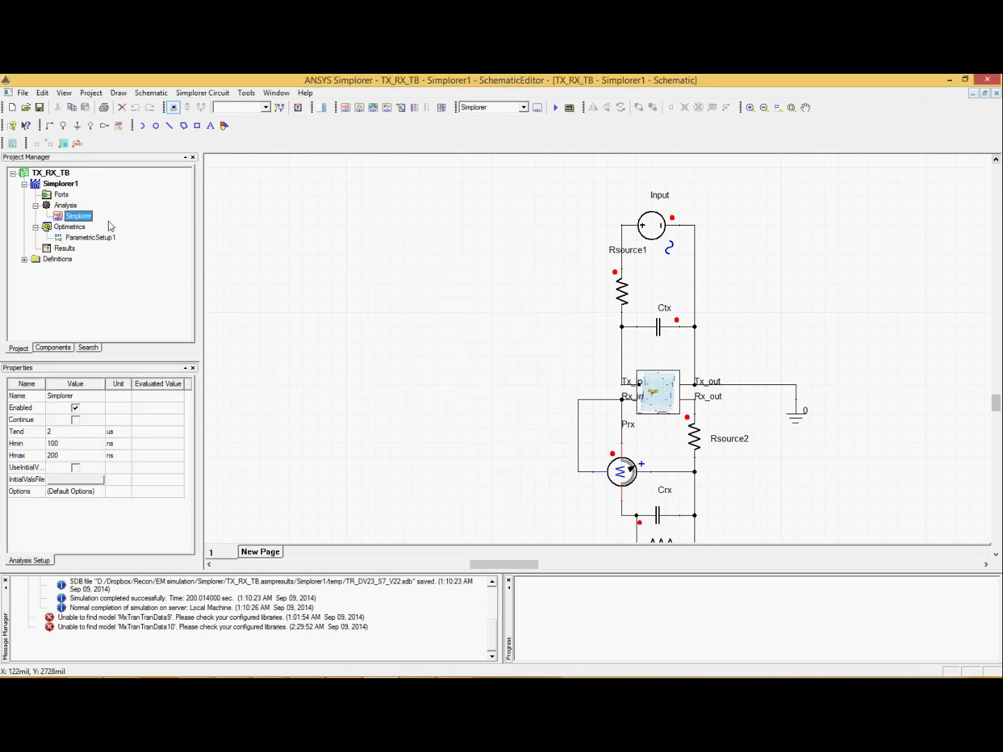
left_click(37, 228)
- Run the TX_RX_TB simulation, which fails because the transient-transient link is not enabled
right_click(76, 218)
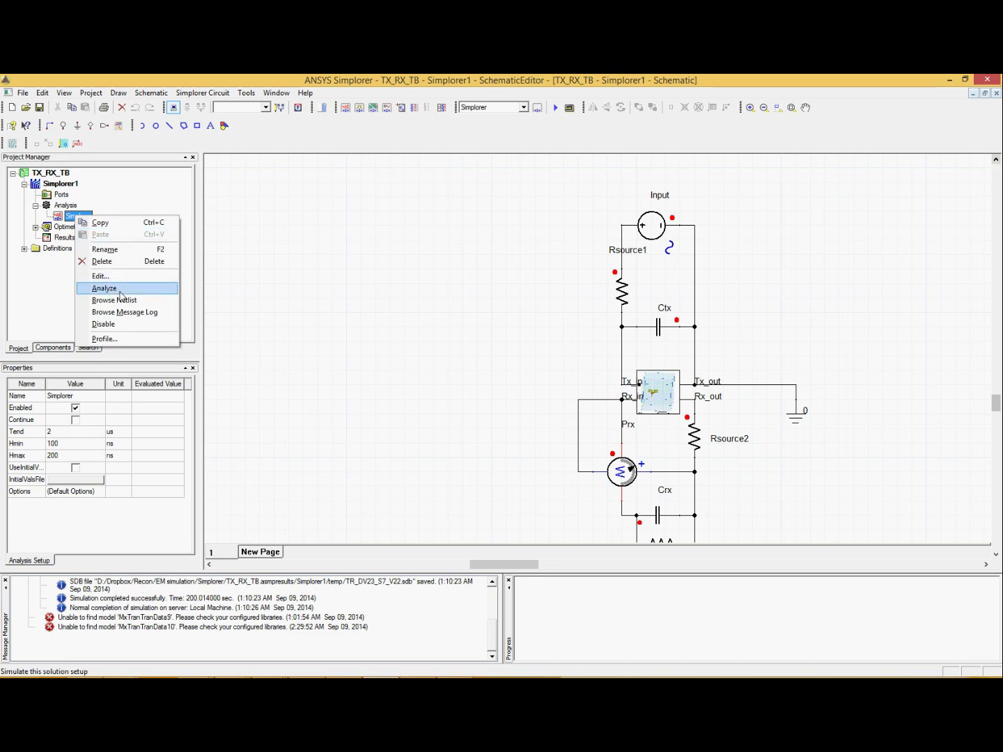
left_click(551, 132)
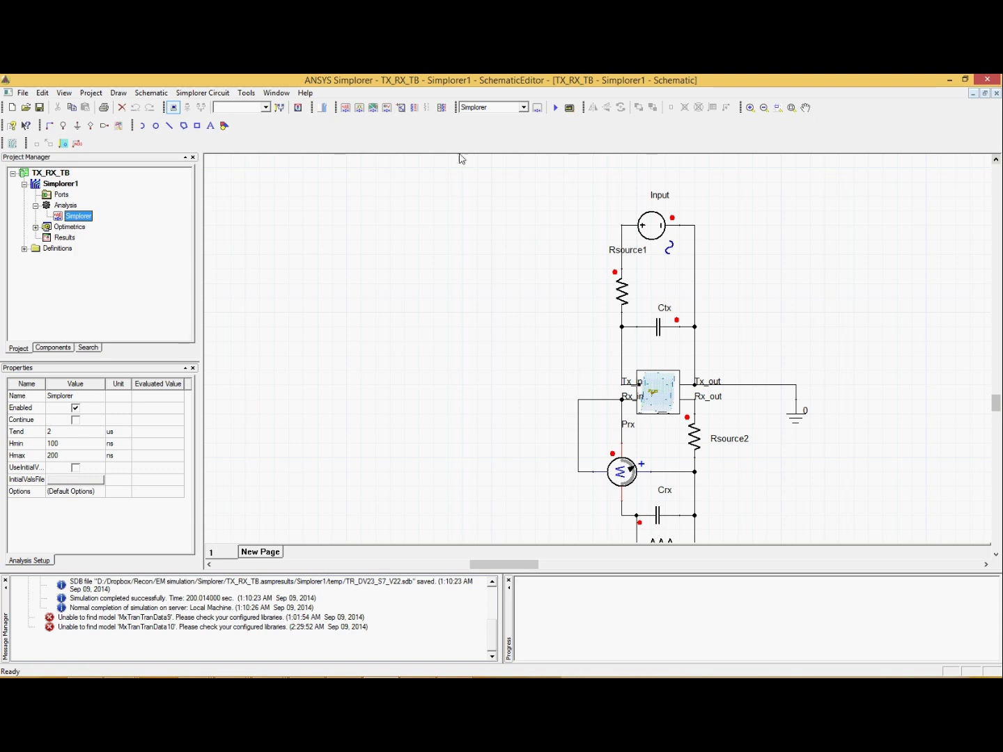
left_click(555, 109)
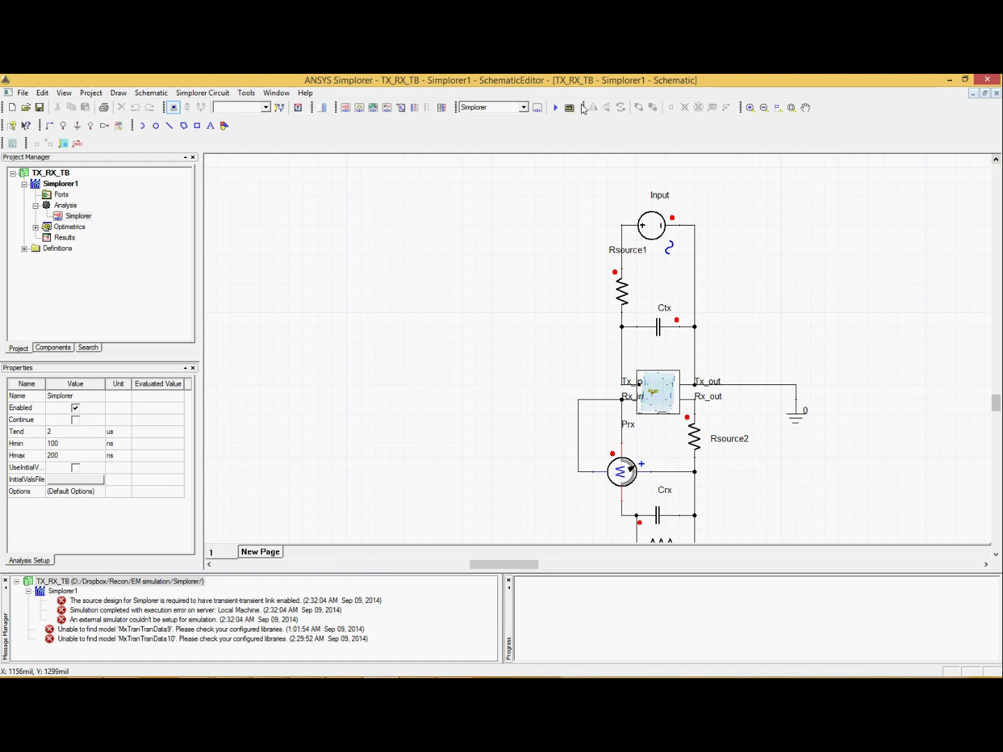
- Restore the Simplorer window and reposition the Maxwell window beside it
left_click_drag(582, 80, 3, 84)
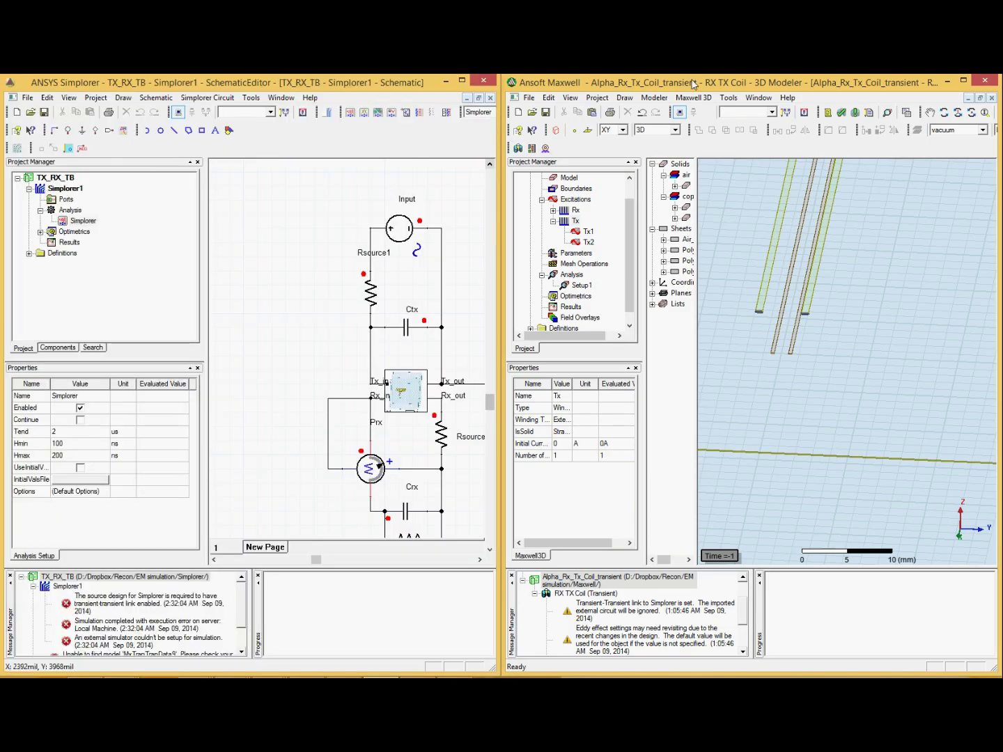
left_click_drag(693, 82, 258, 126)
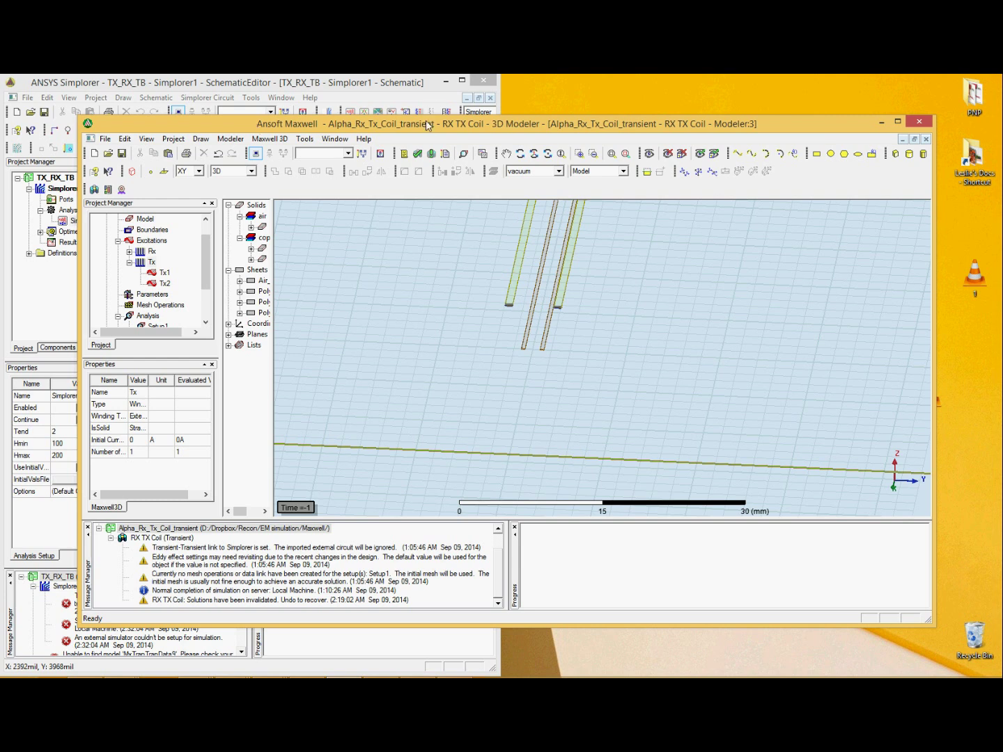
left_click_drag(426, 123, 484, 118)
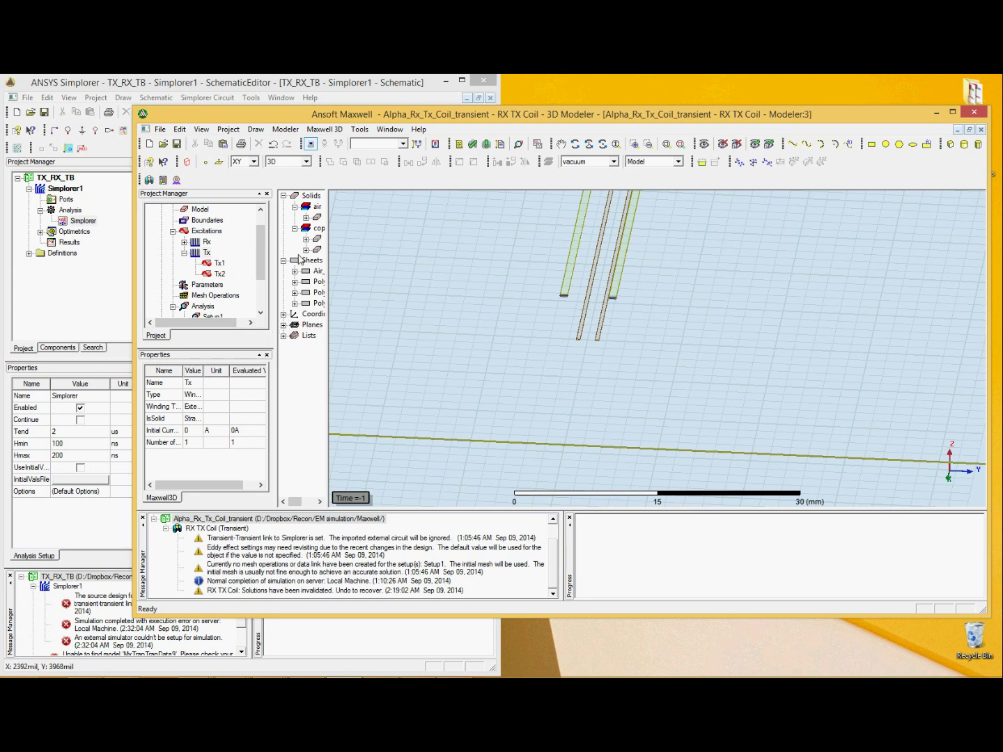
- Widen the Maxwell panels and select the RX TX Coil (Transient) design, showing L 15 mm, W 50 mm, trace 0.4 mm
left_click_drag(327, 257, 403, 257)
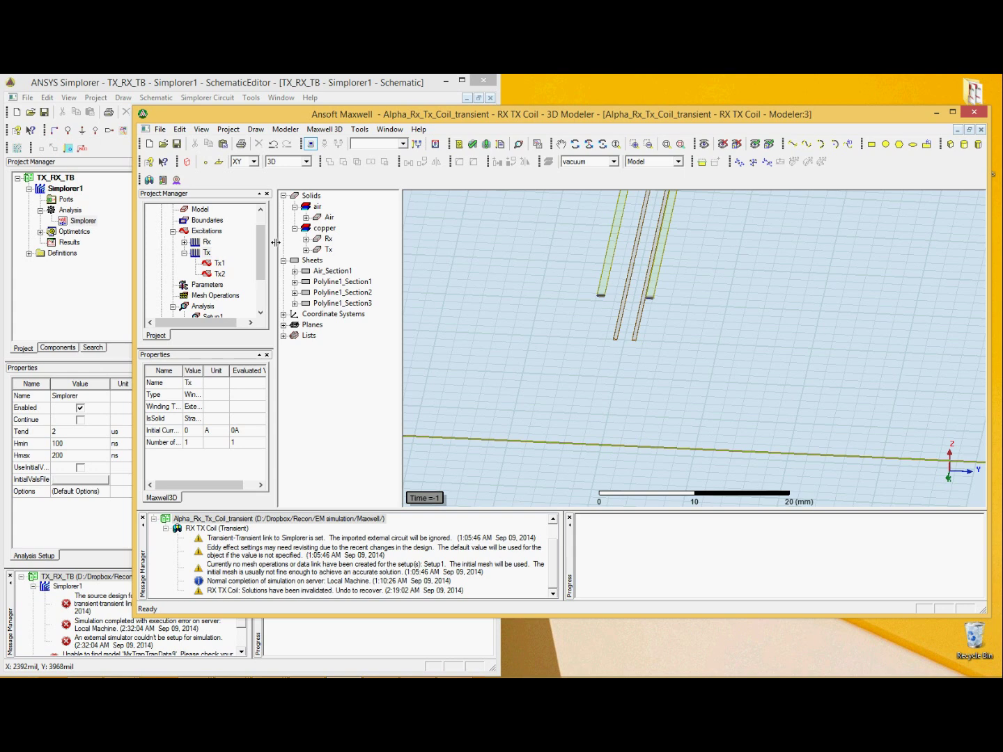
left_click_drag(275, 242, 344, 244)
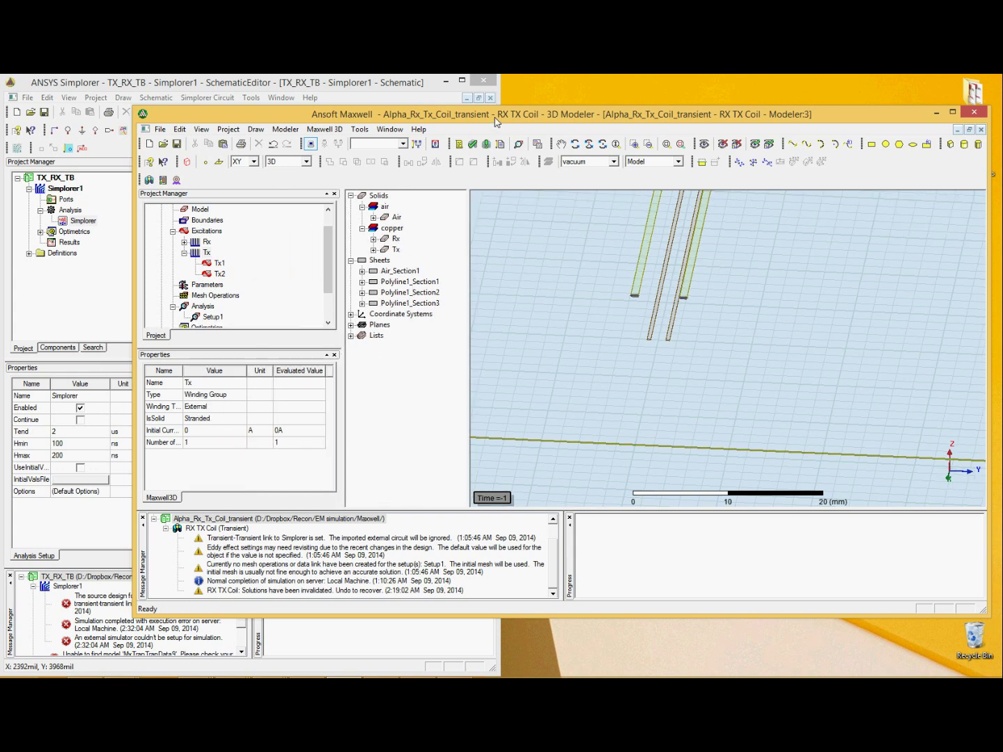
left_click_drag(497, 122, 596, 124)
left_click_drag(430, 233, 429, 223)
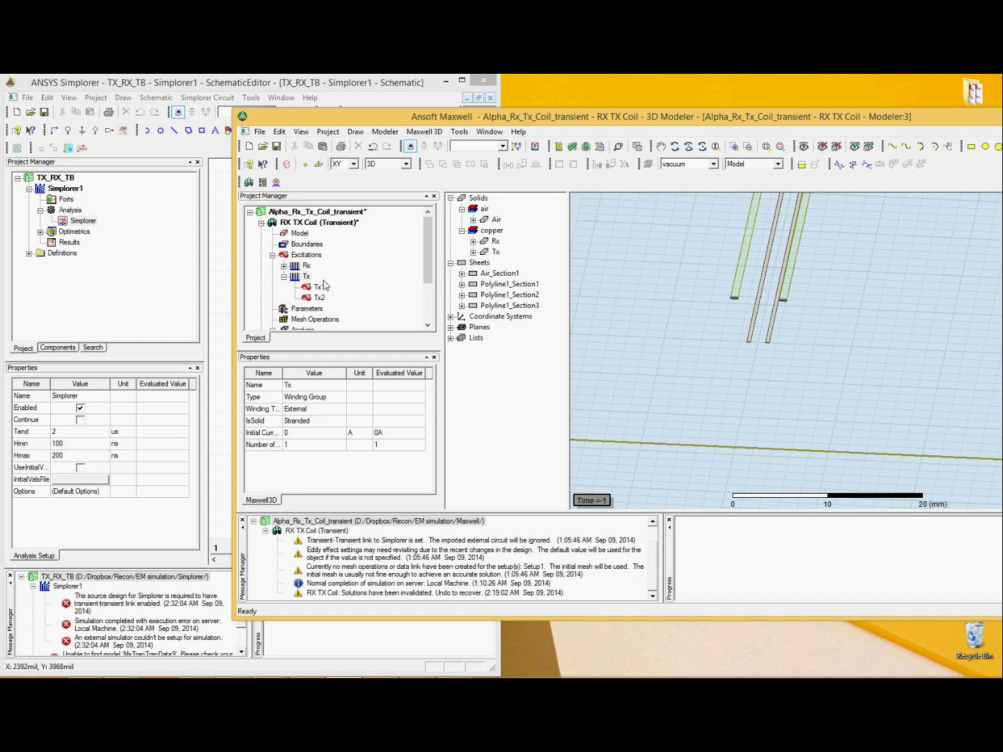
left_click(304, 212)
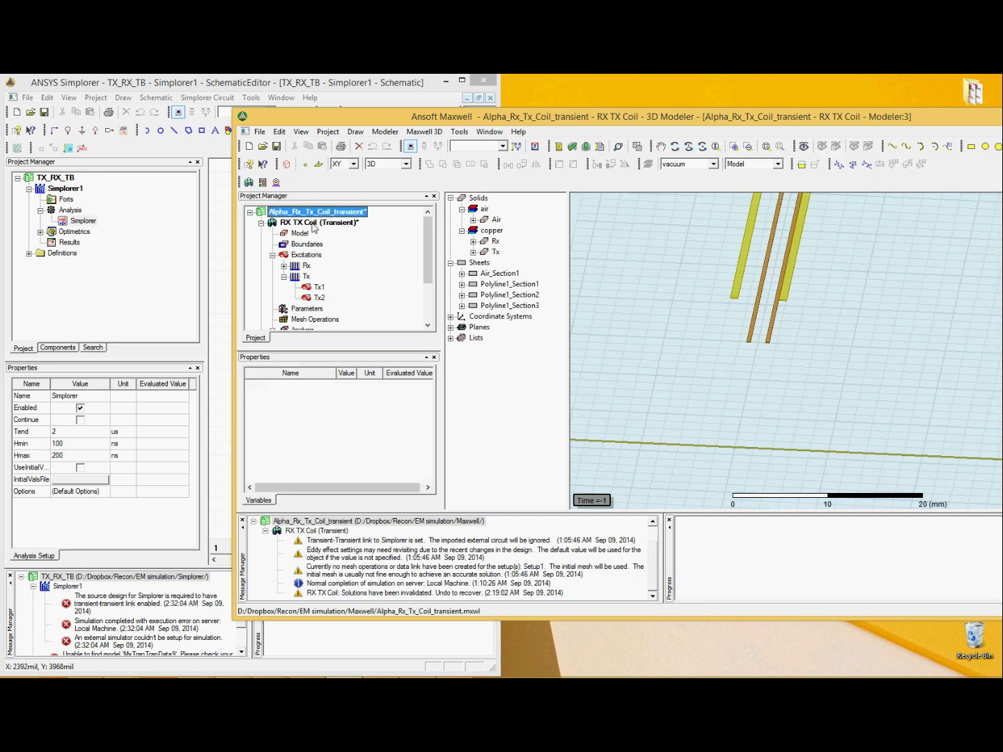
left_click(284, 224)
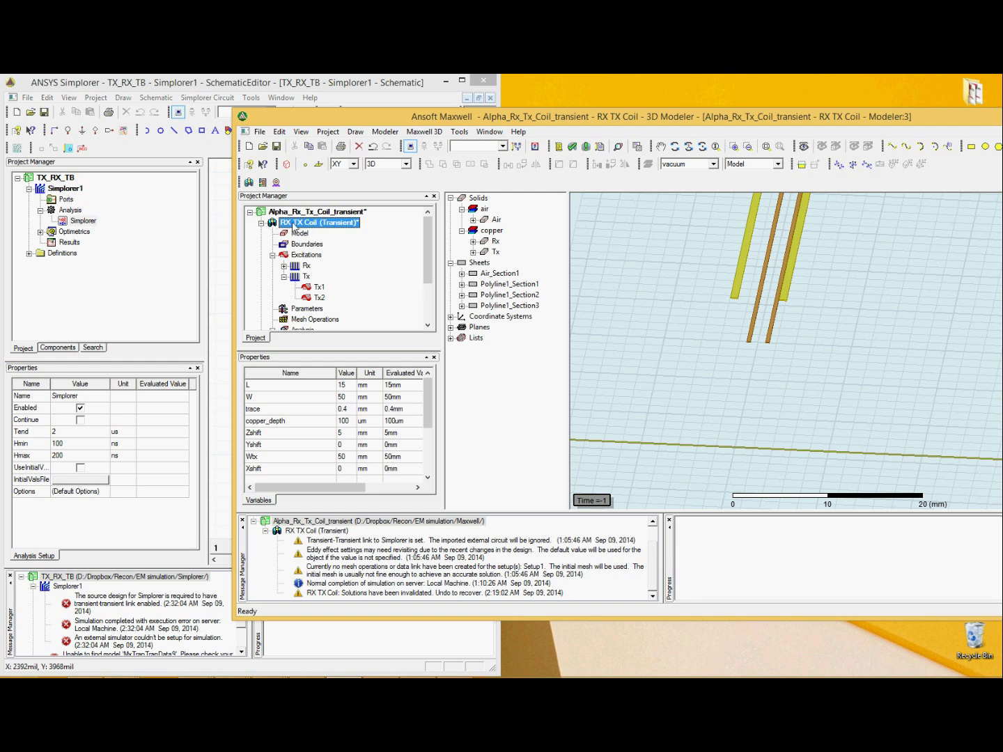
- Enable the transient-transient link with Simplorer in the RX TX Coil Design Settings, then snap Maxwell right
right_click(292, 224)
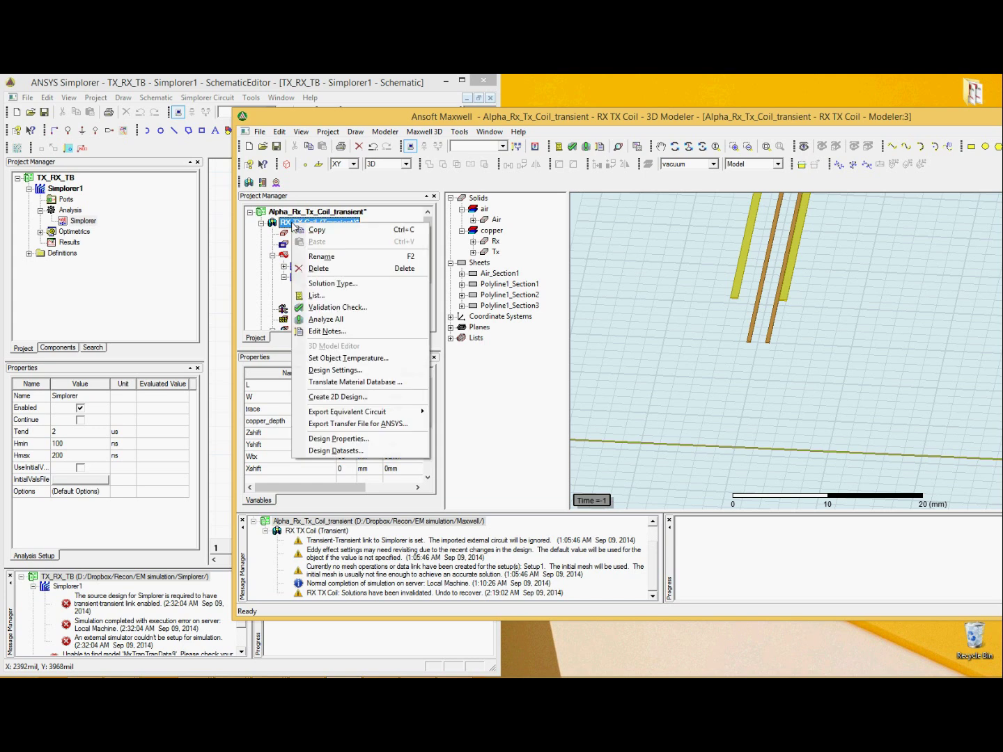
left_click(337, 370)
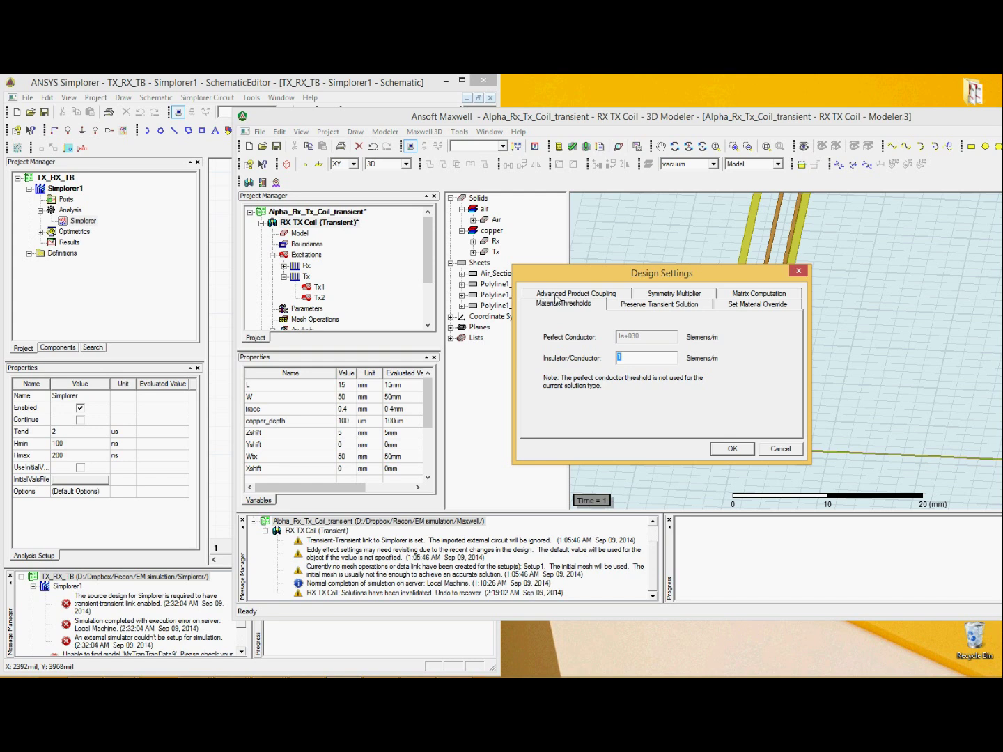
left_click(557, 294)
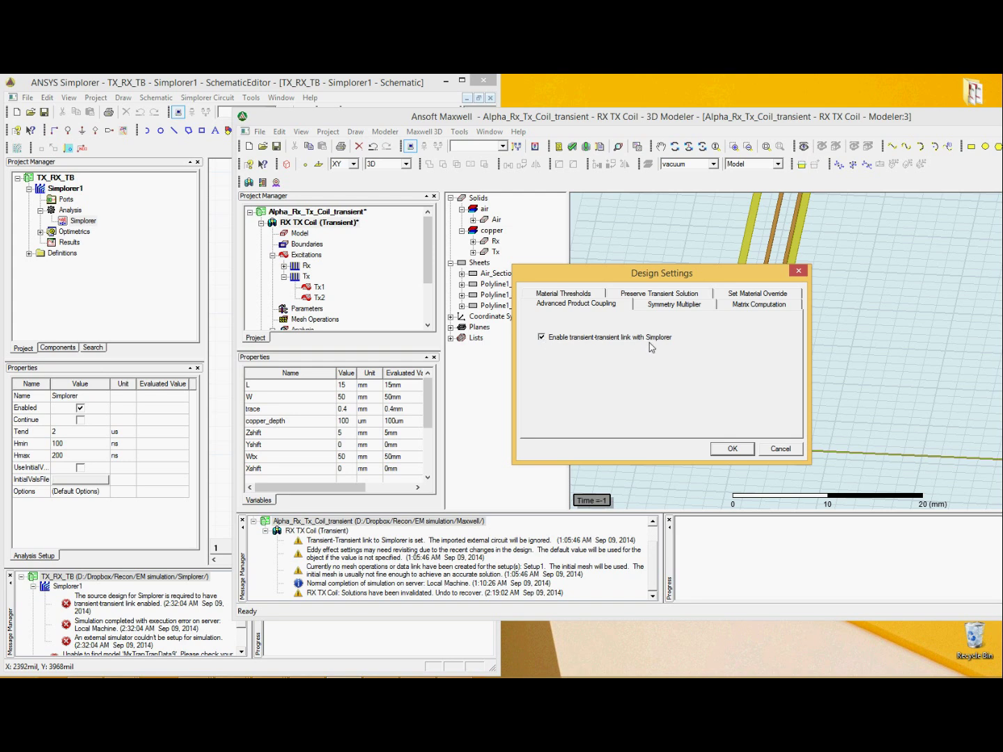
left_click(730, 450)
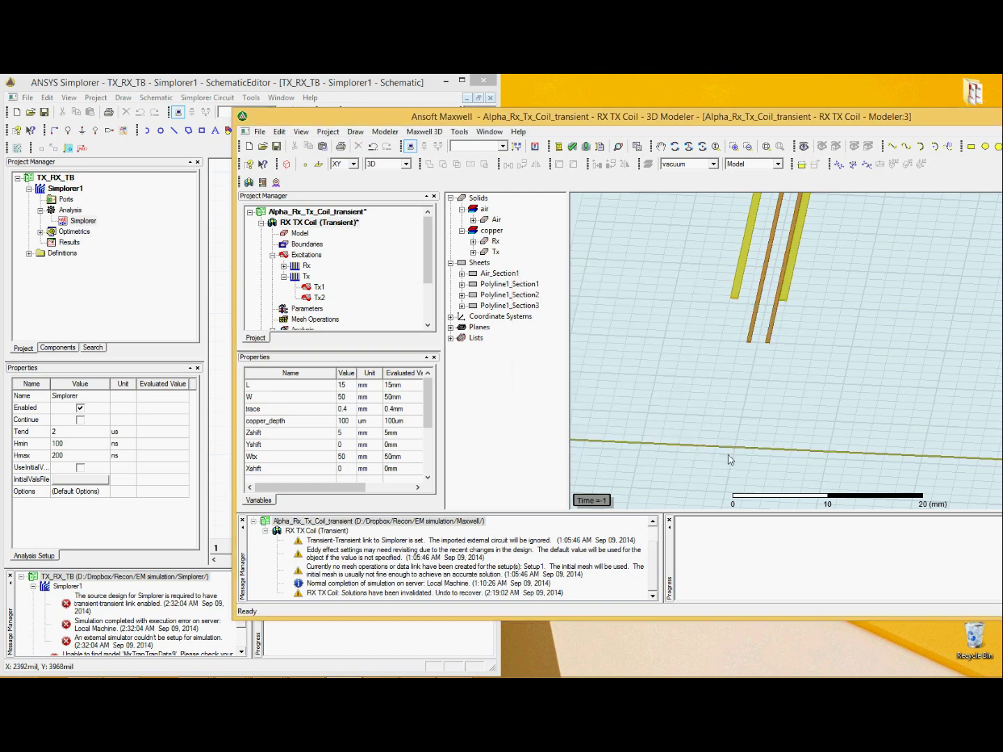
left_click_drag(574, 119, 987, 131)
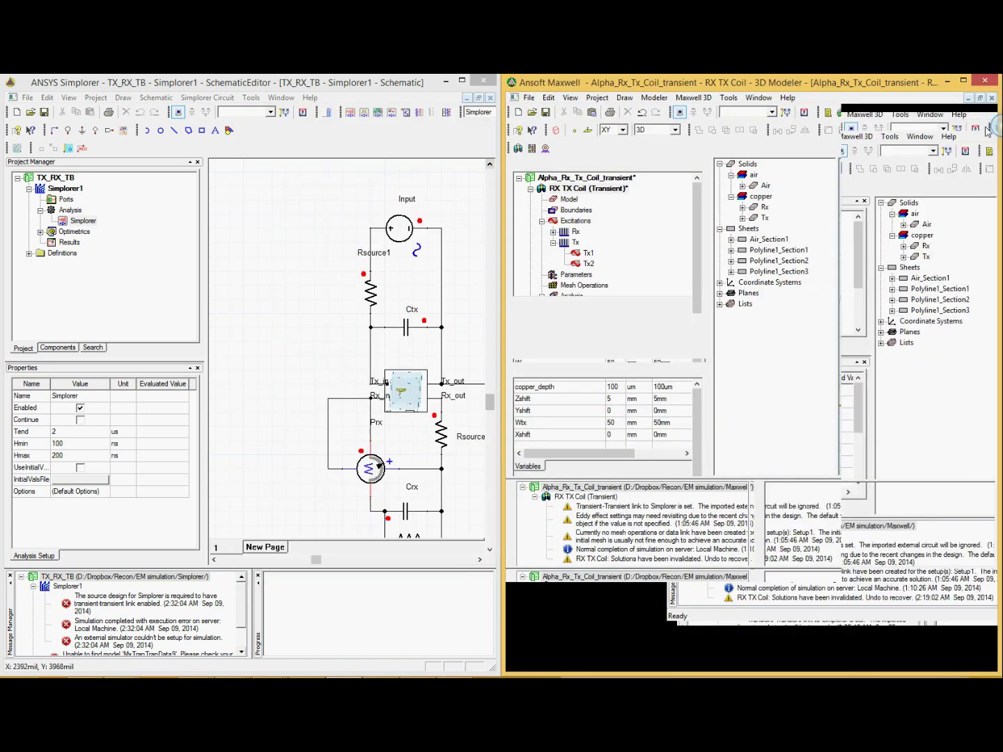
- Maximize the Simplorer window and rerun the simulation, starting the Maxwell Simulation Link
left_click(397, 84)
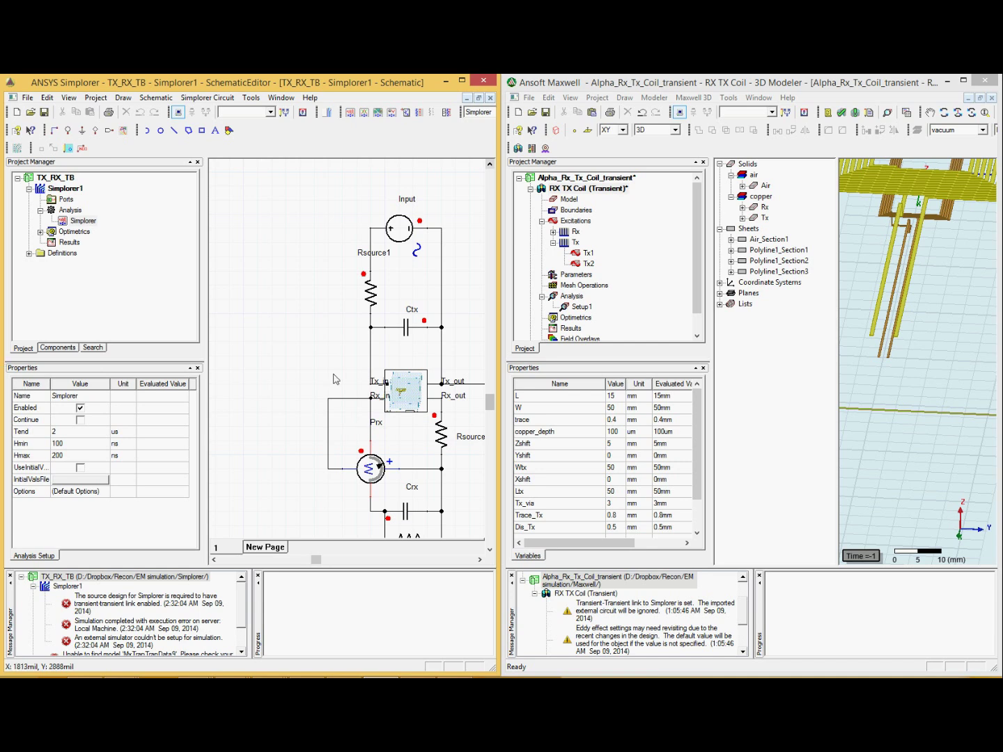
left_click_drag(436, 89, 542, 84)
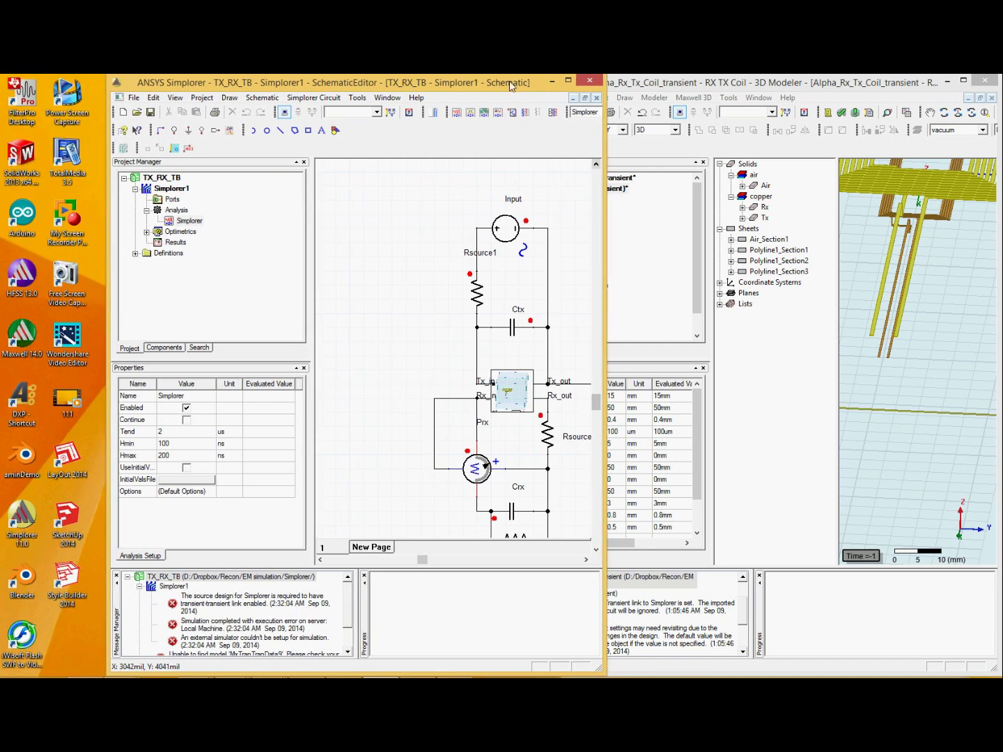
double_click(510, 85)
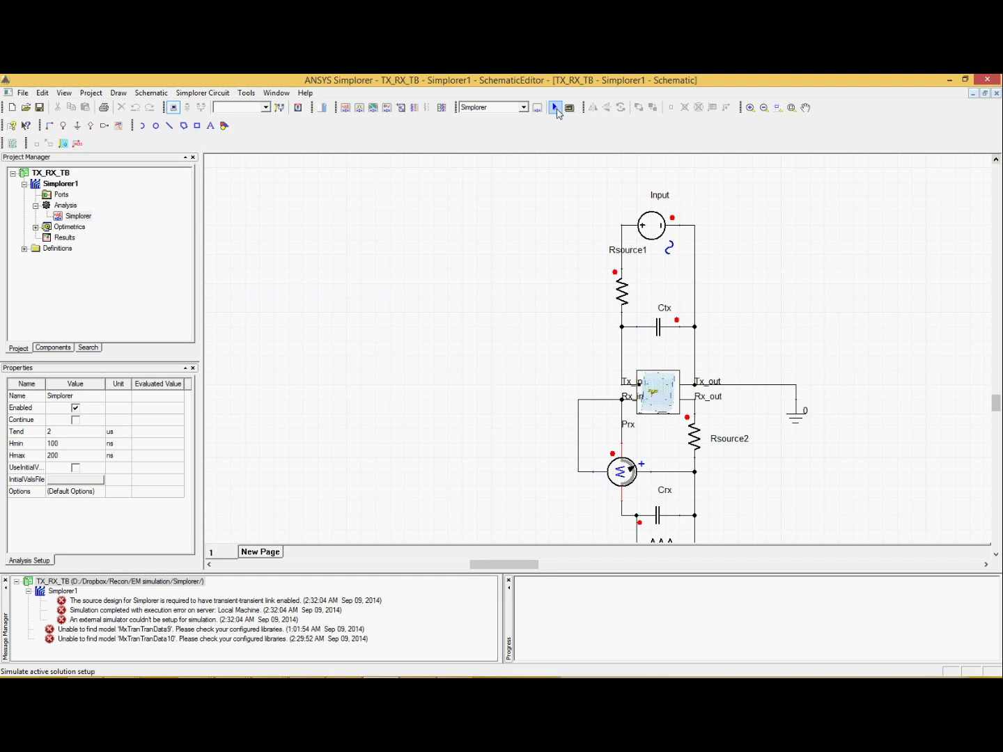
left_click(555, 108)
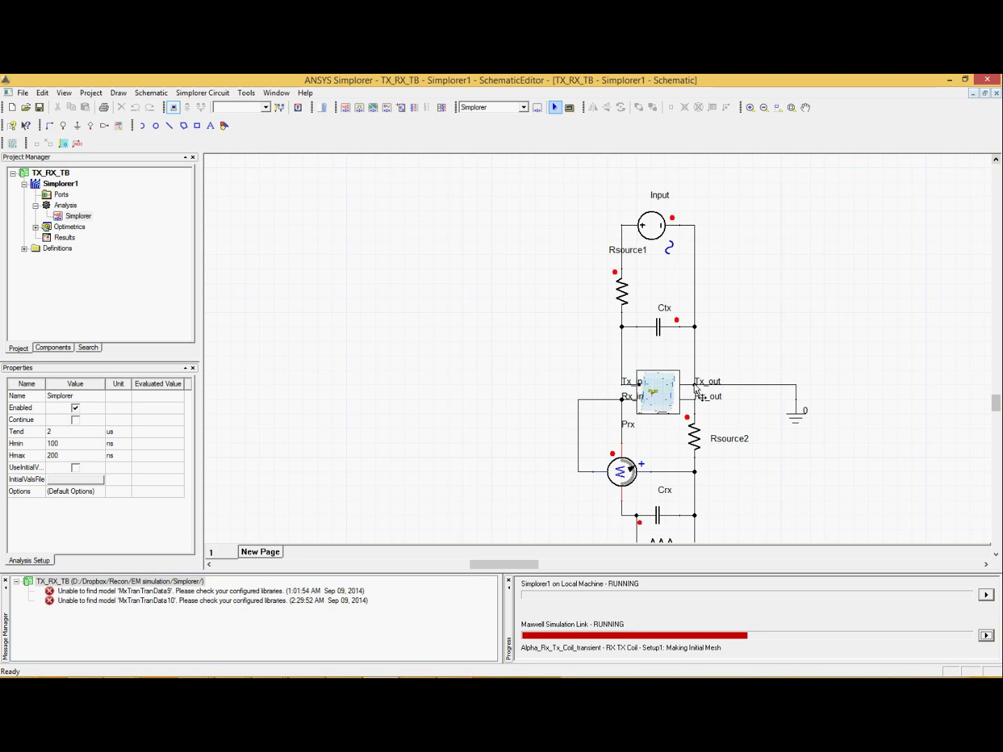
- Tile Simplorer left, maximize Maxwell to watch Setup1's mesh progress, then return Maxwell to the right half
double_click(562, 81)
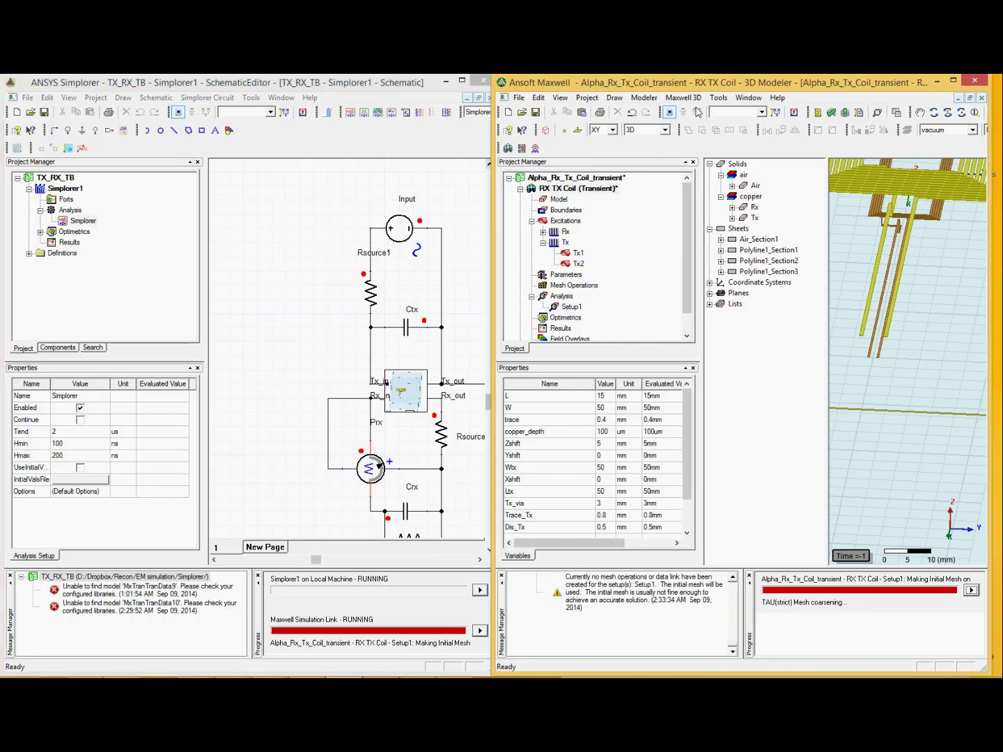
double_click(718, 84)
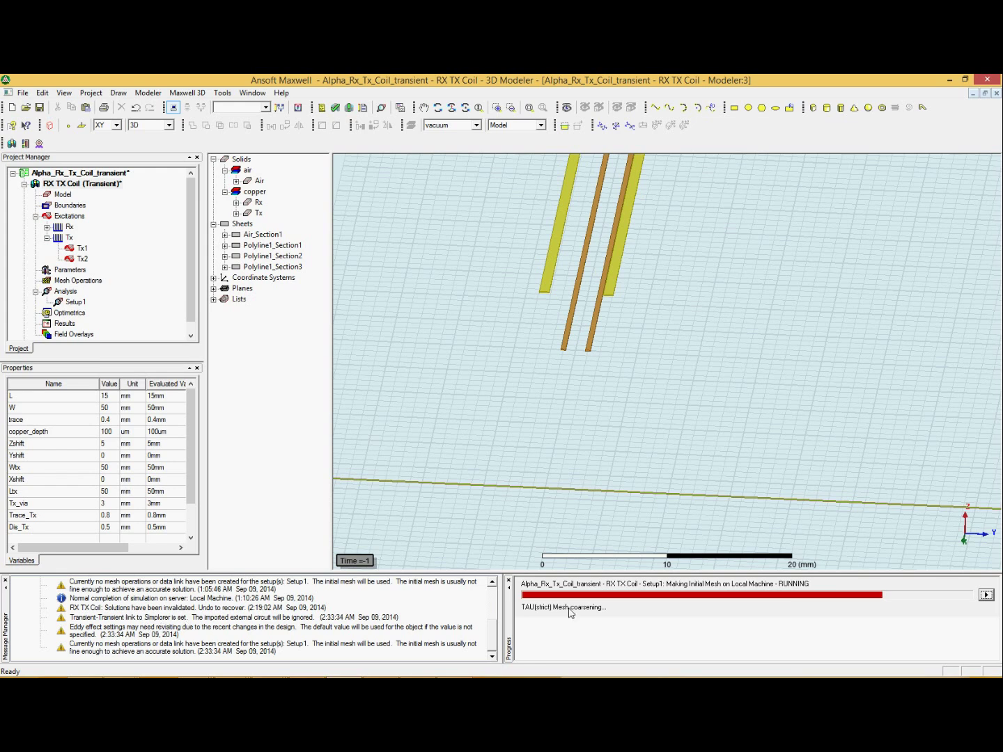
left_click_drag(568, 81, 1002, 89)
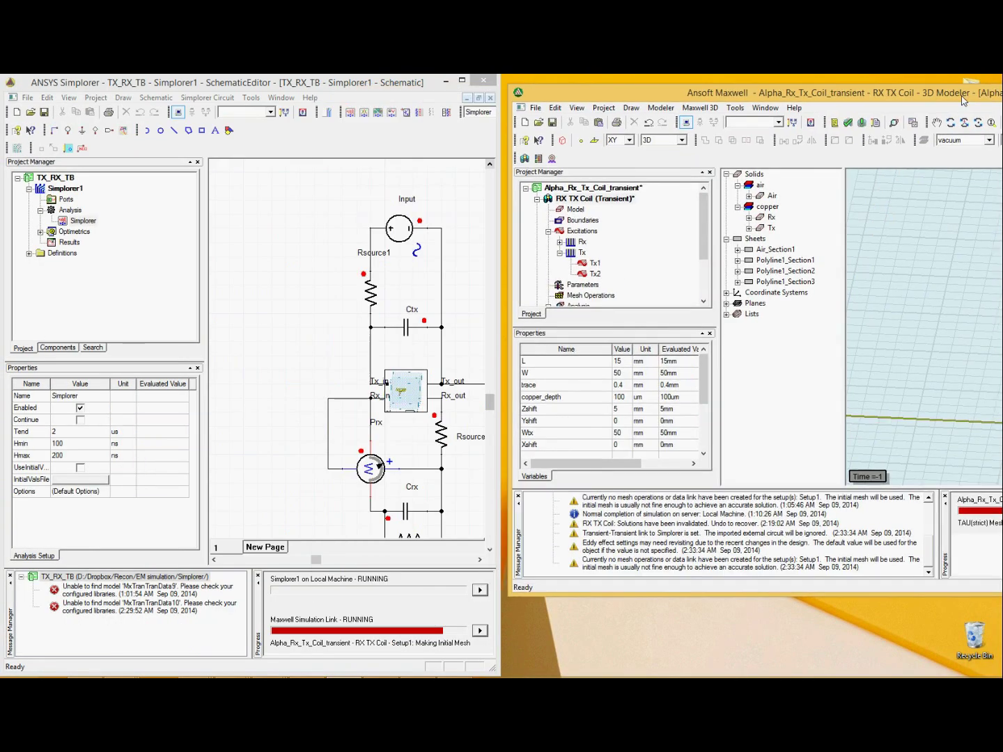